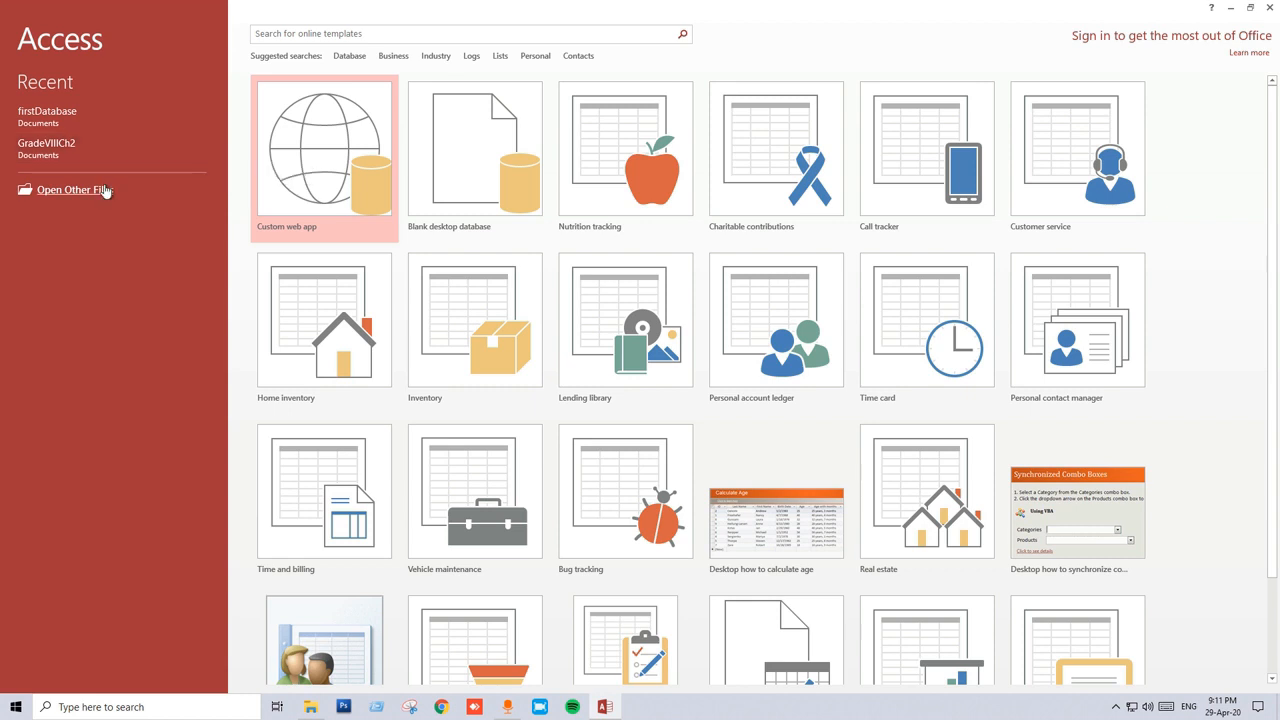
# Open the existing firstDatabase file from the Documents folder on the computer.
pyautogui.click(103, 191)
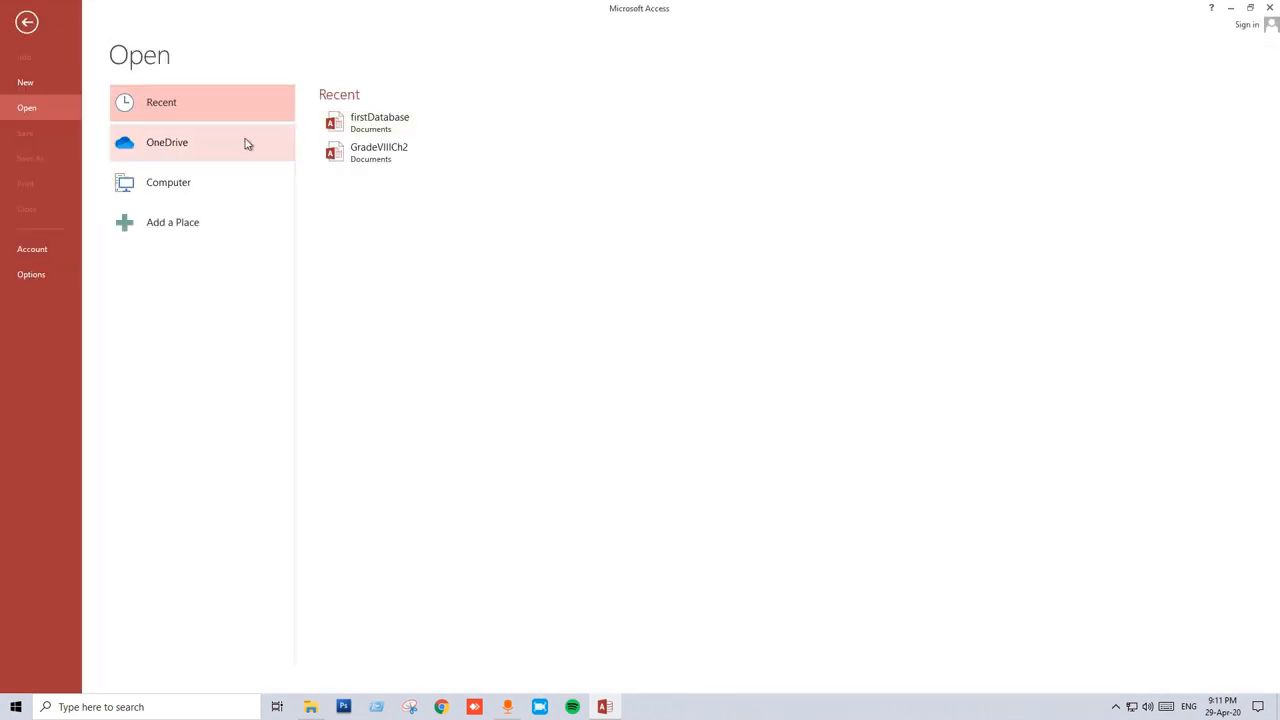
pyautogui.click(207, 192)
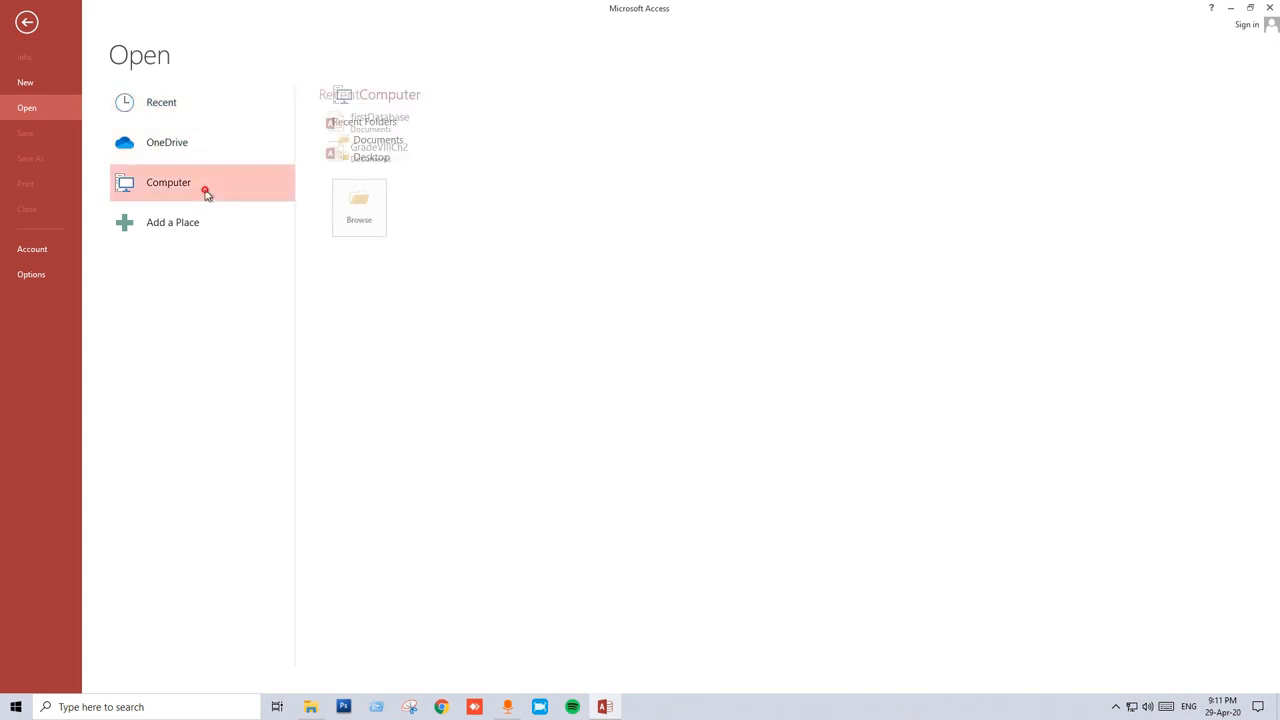
pyautogui.click(346, 203)
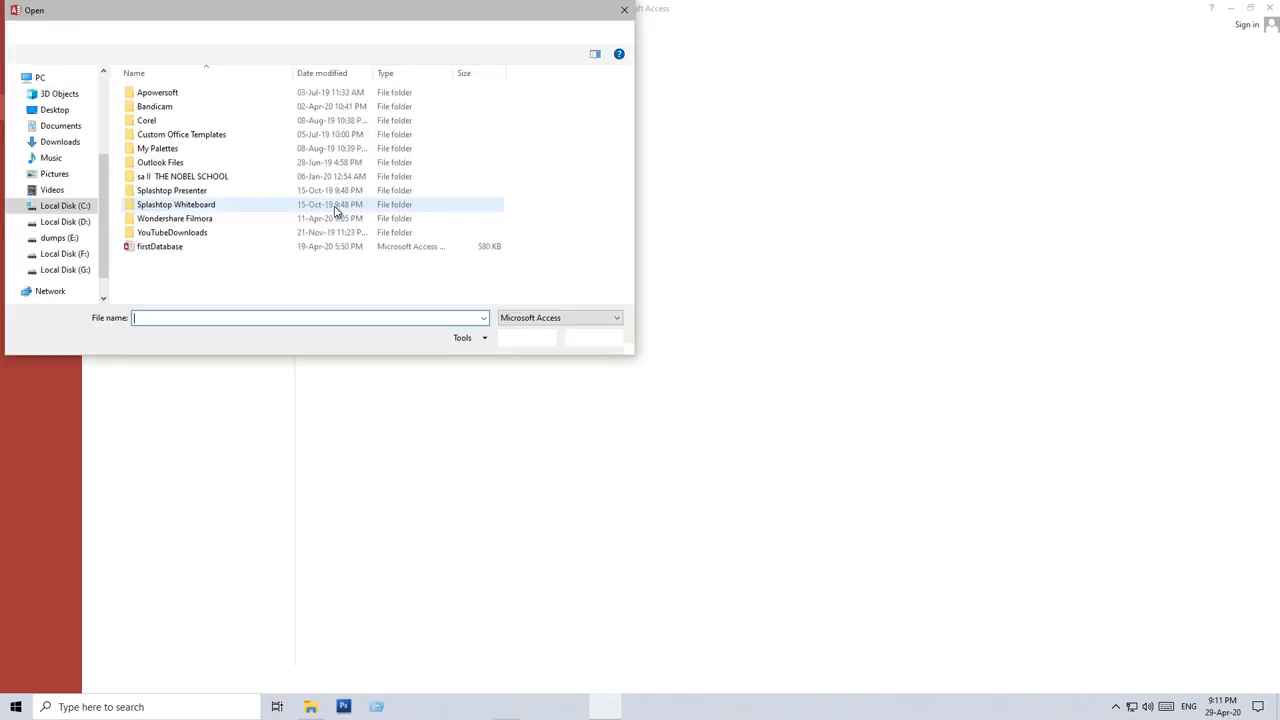
pyautogui.click(172, 248)
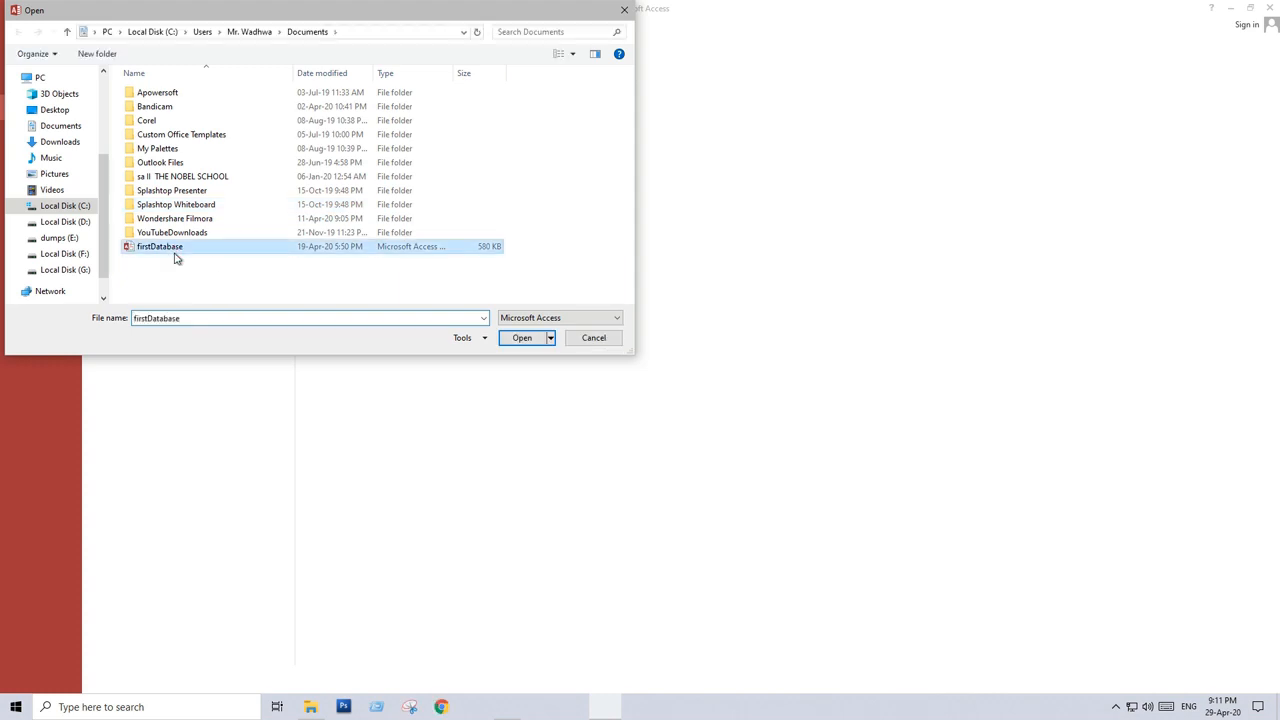
pyautogui.click(535, 341)
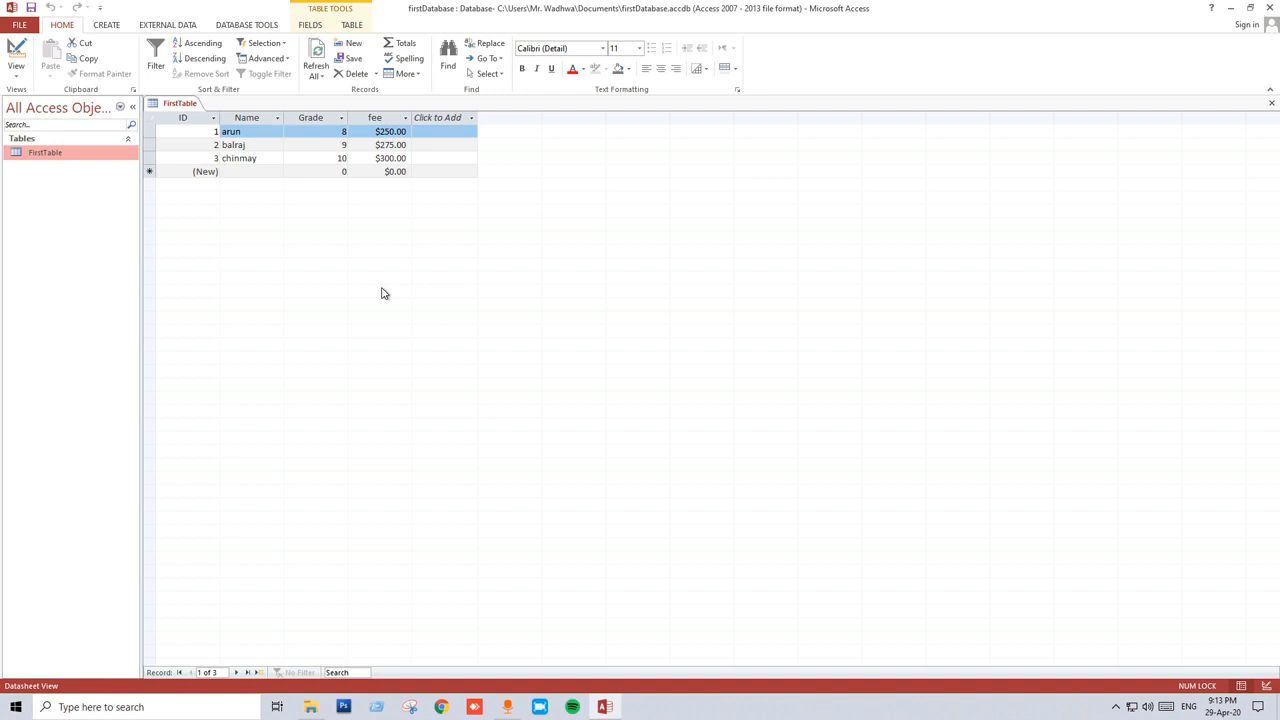
pyautogui.click(18, 78)
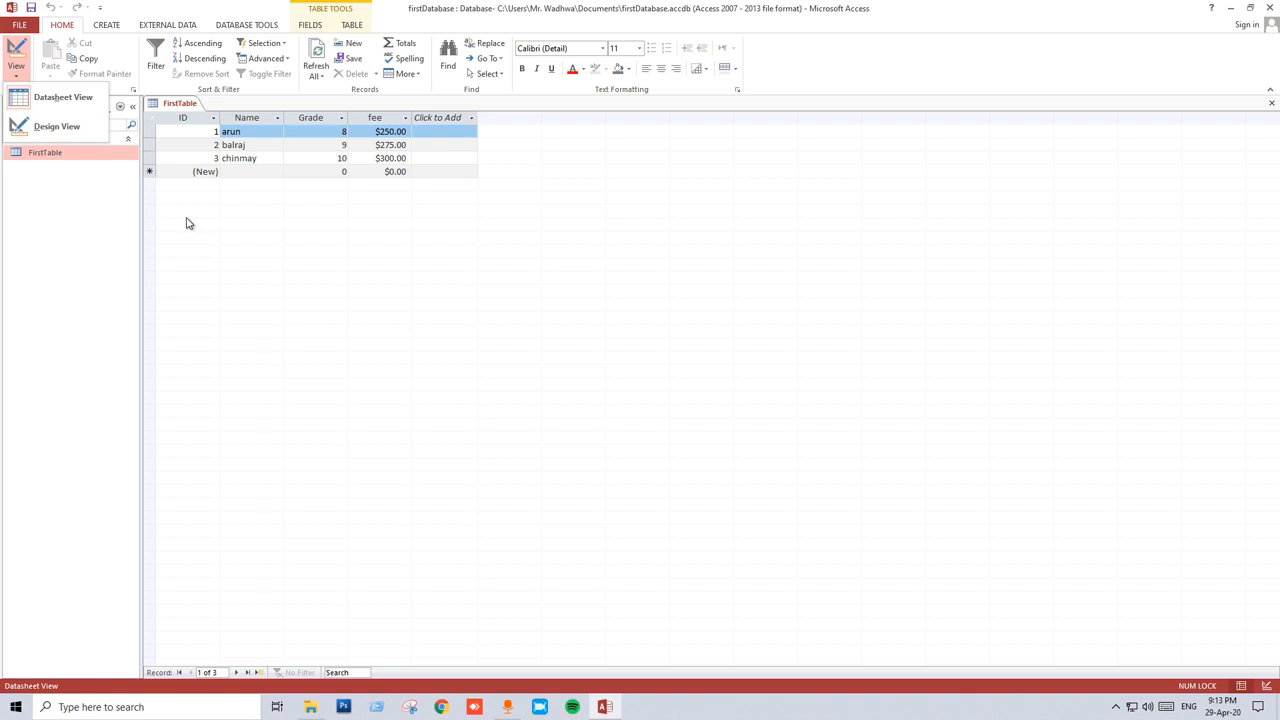
pyautogui.click(272, 267)
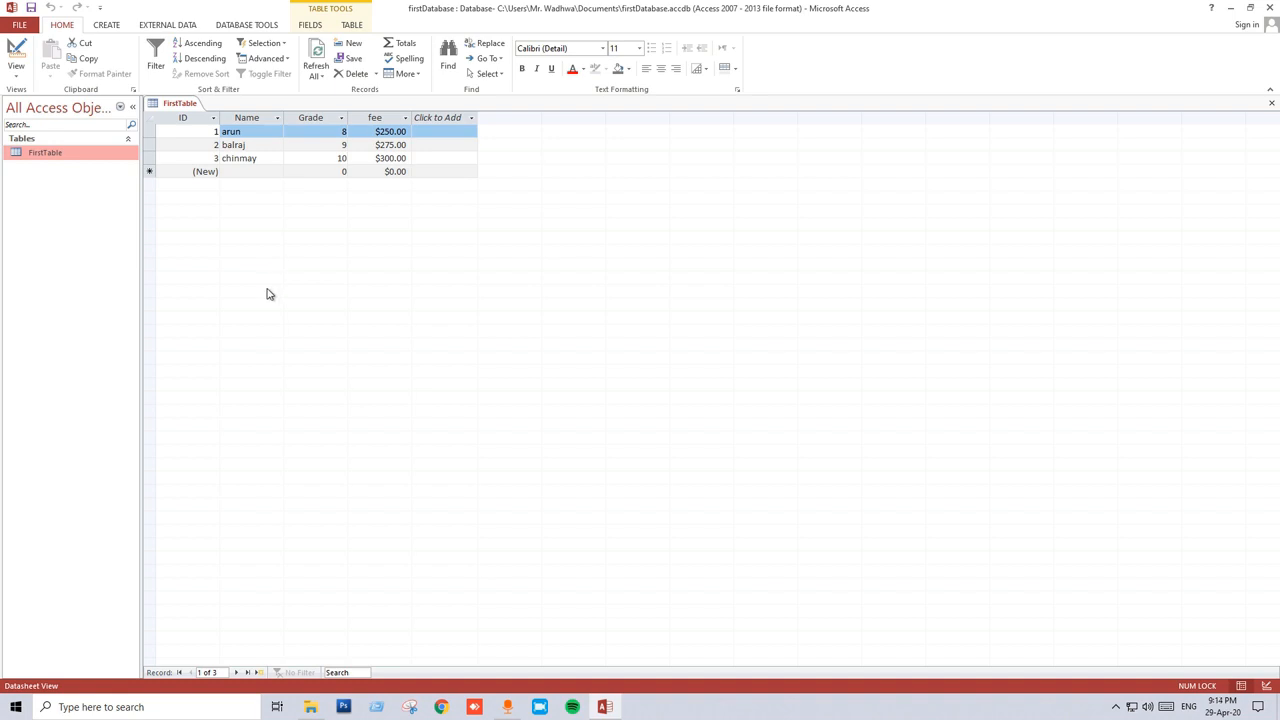
# Create a new table in the database and switch it to Design View.
pyautogui.click(116, 26)
pyautogui.click(64, 56)
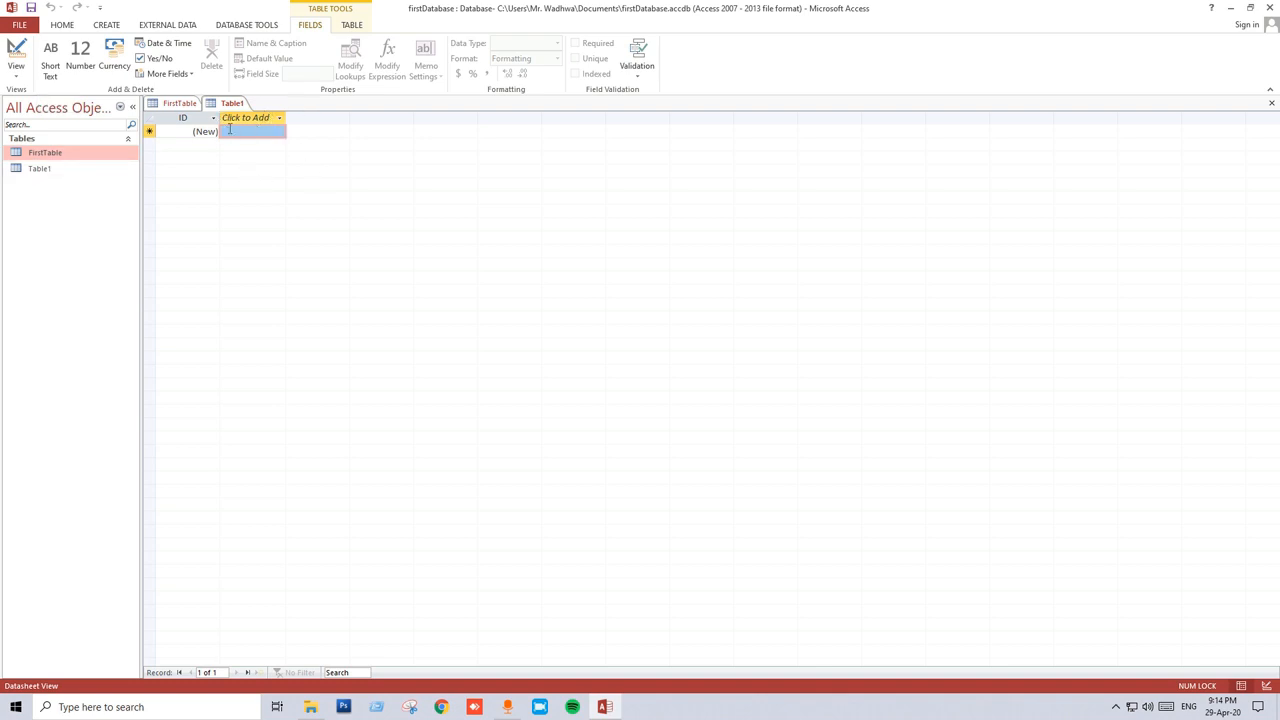
pyautogui.click(16, 79)
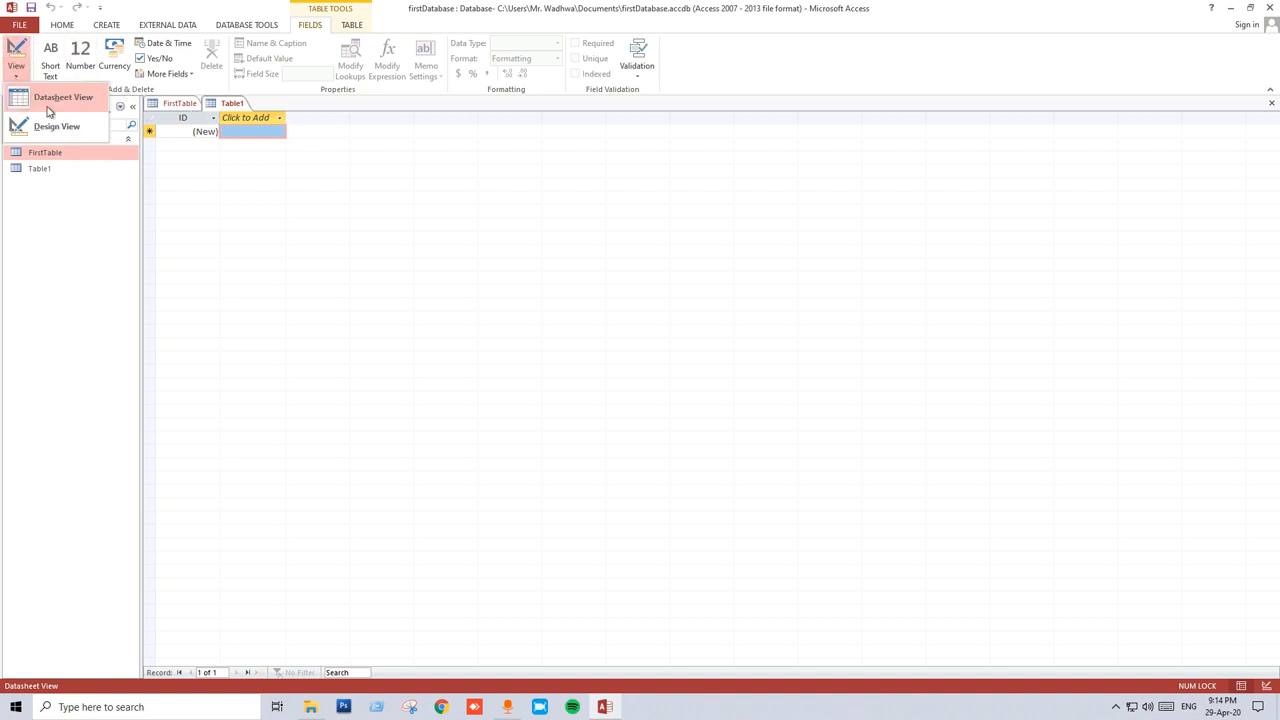
pyautogui.click(52, 126)
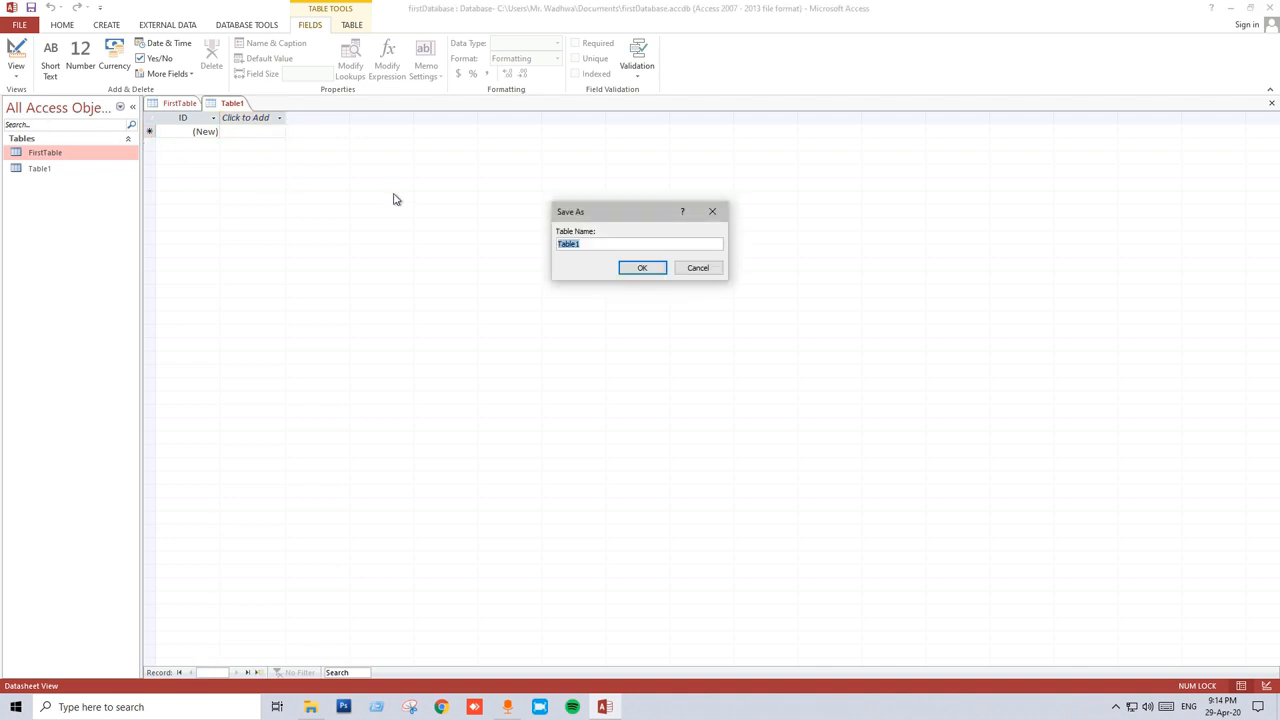
# Save the new table under the name SecondTable.
pyautogui.write('Second Tabvle')
pyautogui.press('BackSpace')
pyautogui.press('BackSpace')
pyautogui.press('BackSpace')
pyautogui.press('BackSpace')
pyautogui.press('BackSpace')
pyautogui.press('BackSpace')
pyautogui.press('BackSpace')
pyautogui.write('Table')
pyautogui.click(631, 269)
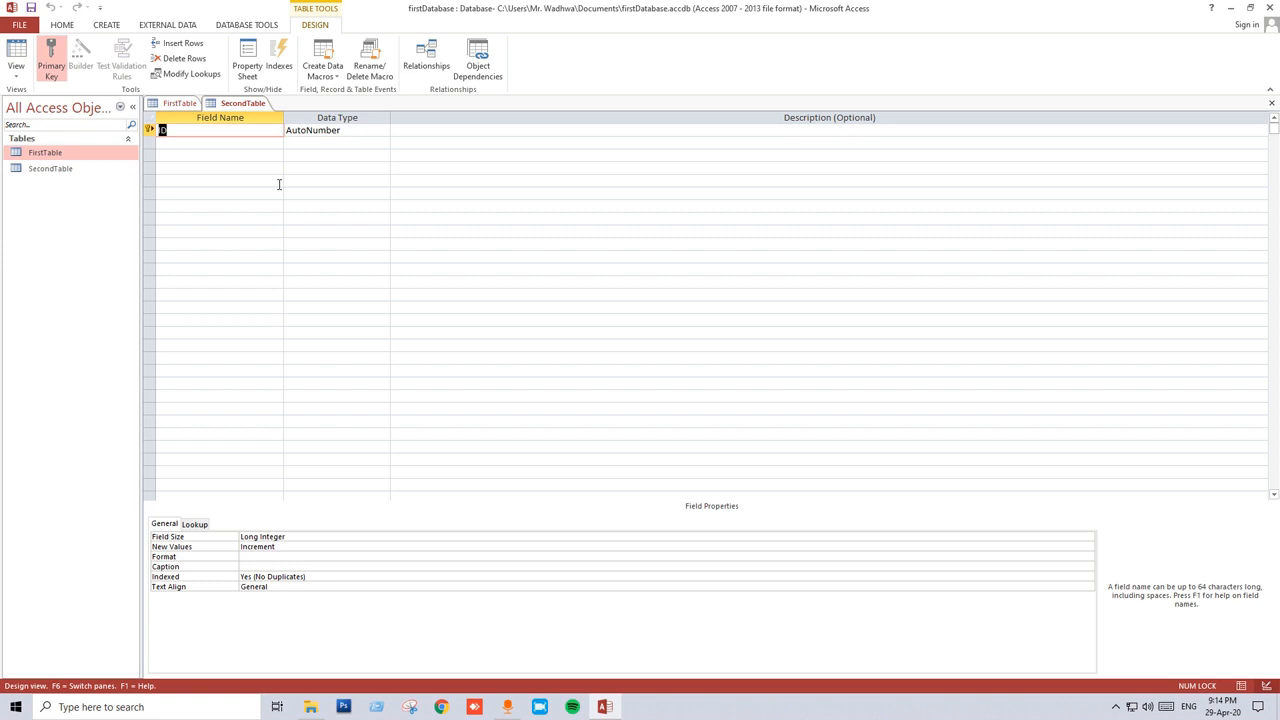
# Add a field named First Name with the Short Text data type below the ID field.
pyautogui.click(345, 130)
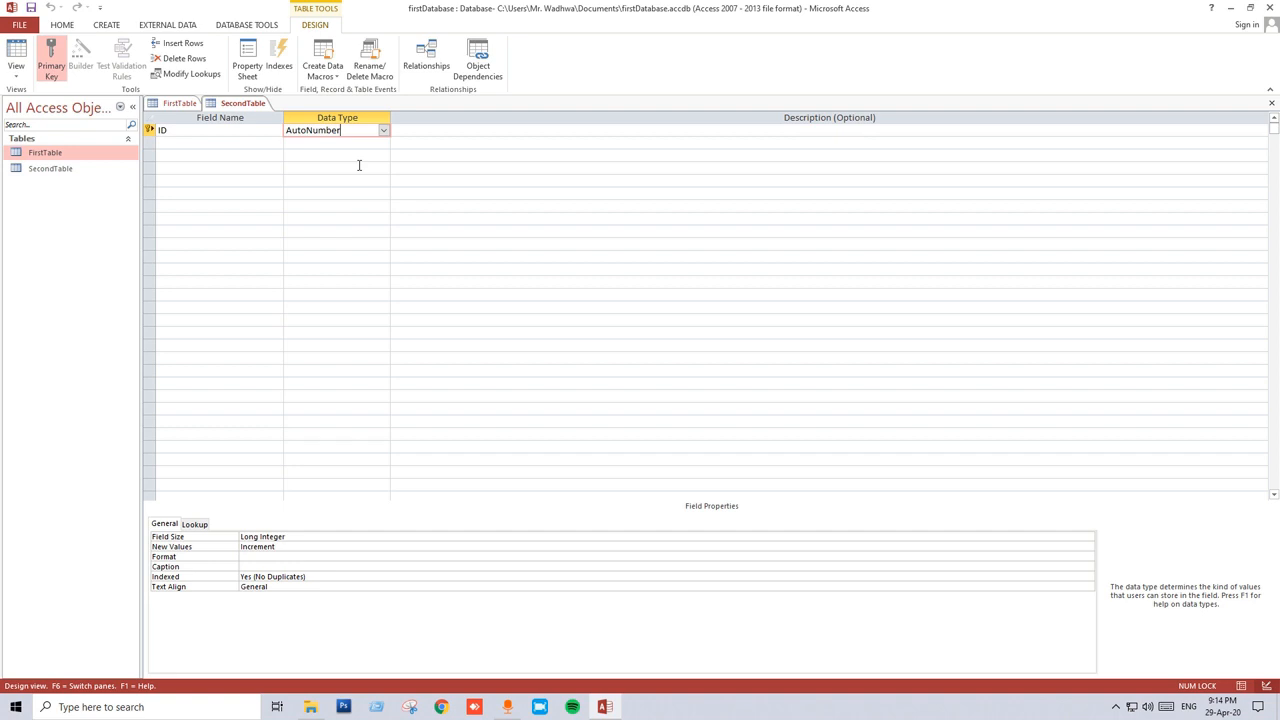
pyautogui.click(217, 143)
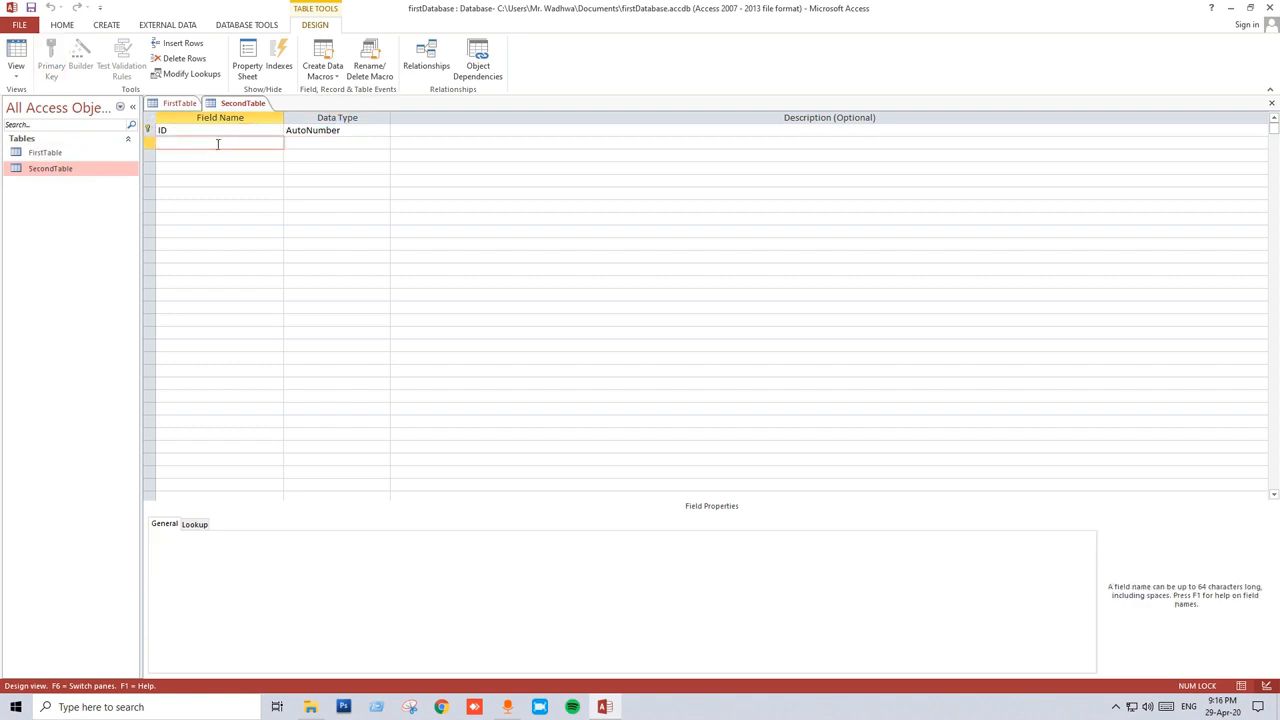
pyautogui.write('First Name')
pyautogui.press('Tab')
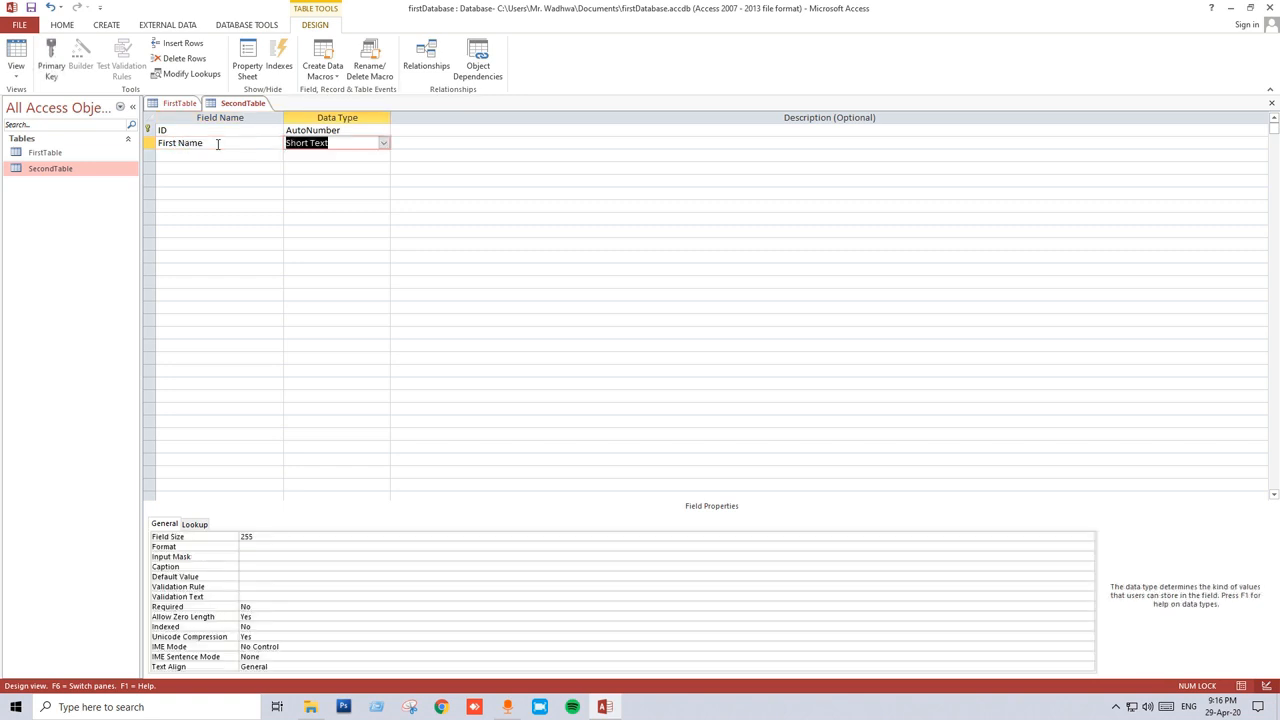
pyautogui.click(269, 537)
pyautogui.moveTo(269, 537); pyautogui.dragTo(223, 537)
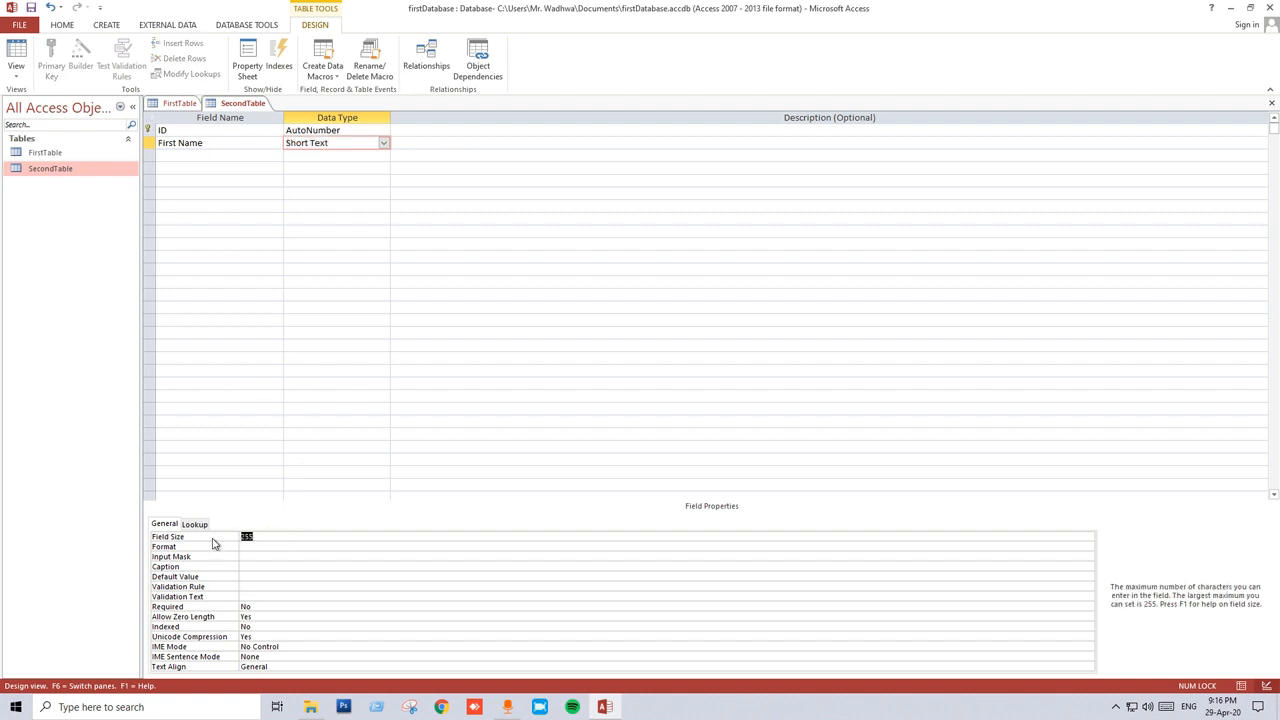
pyautogui.click(264, 546)
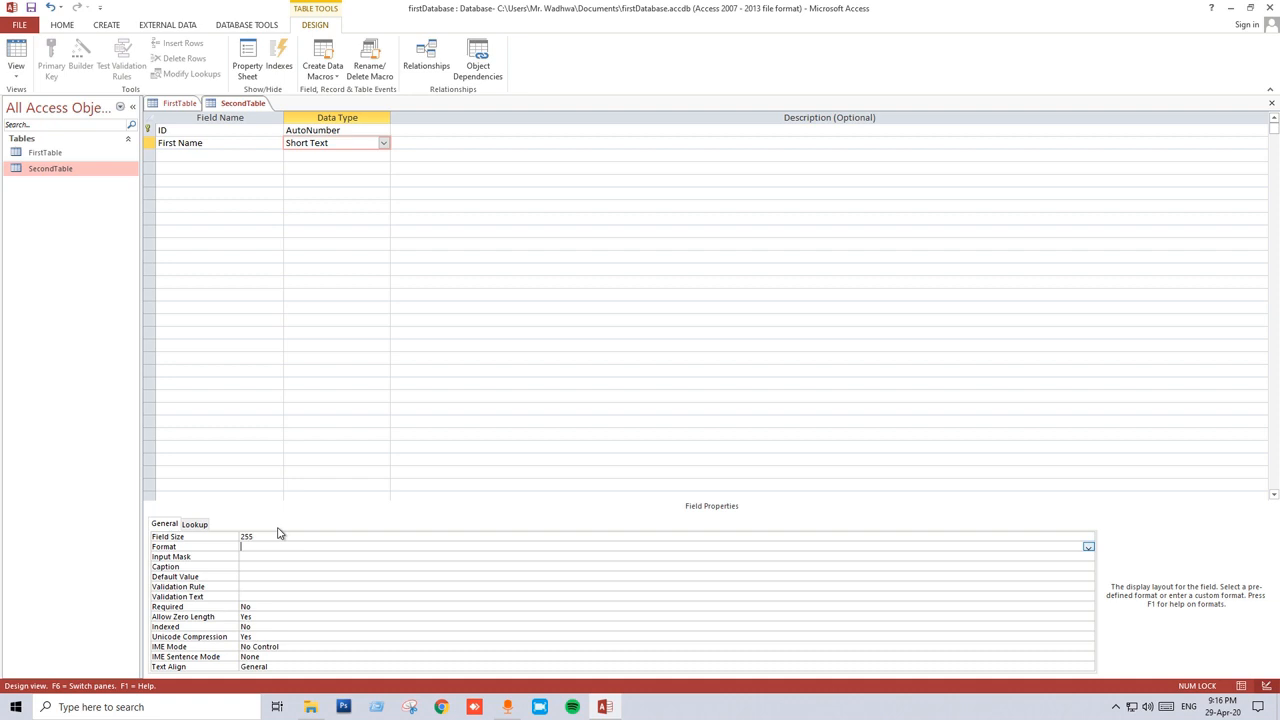
# Add a field named Marks with the Number data type below First Name.
pyautogui.click(202, 153)
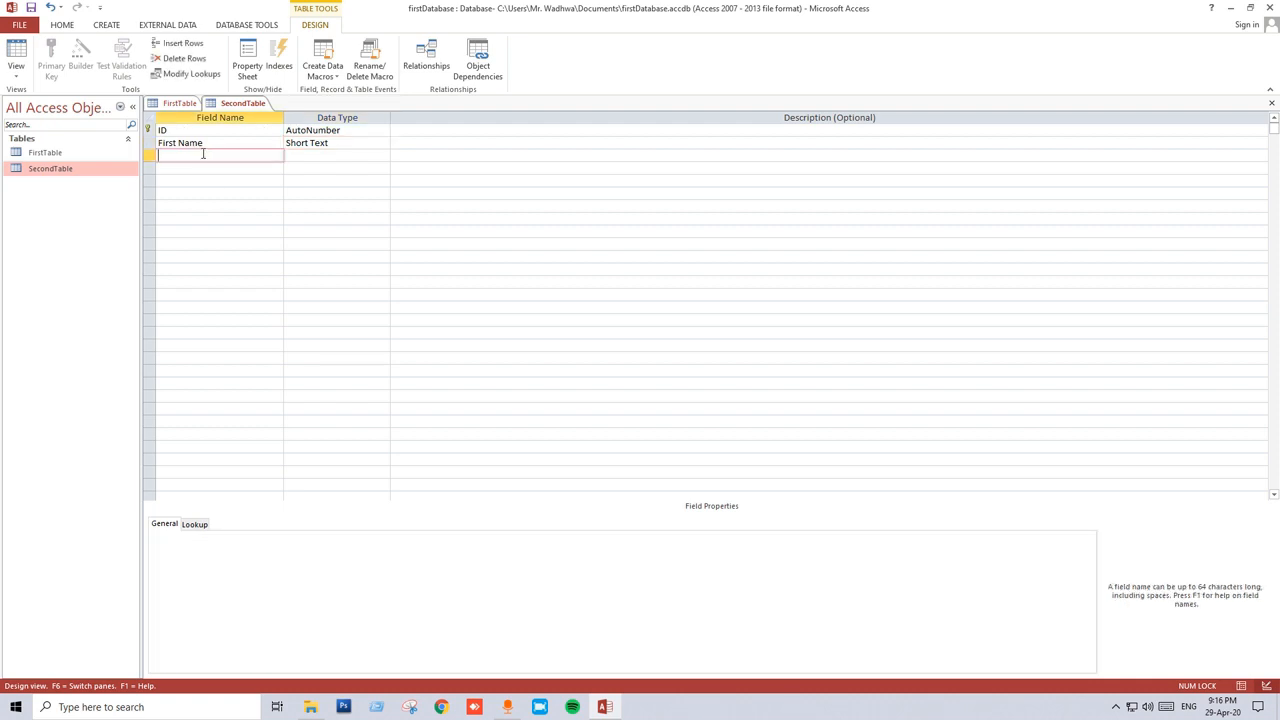
pyautogui.write('Marks')
pyautogui.click(314, 154)
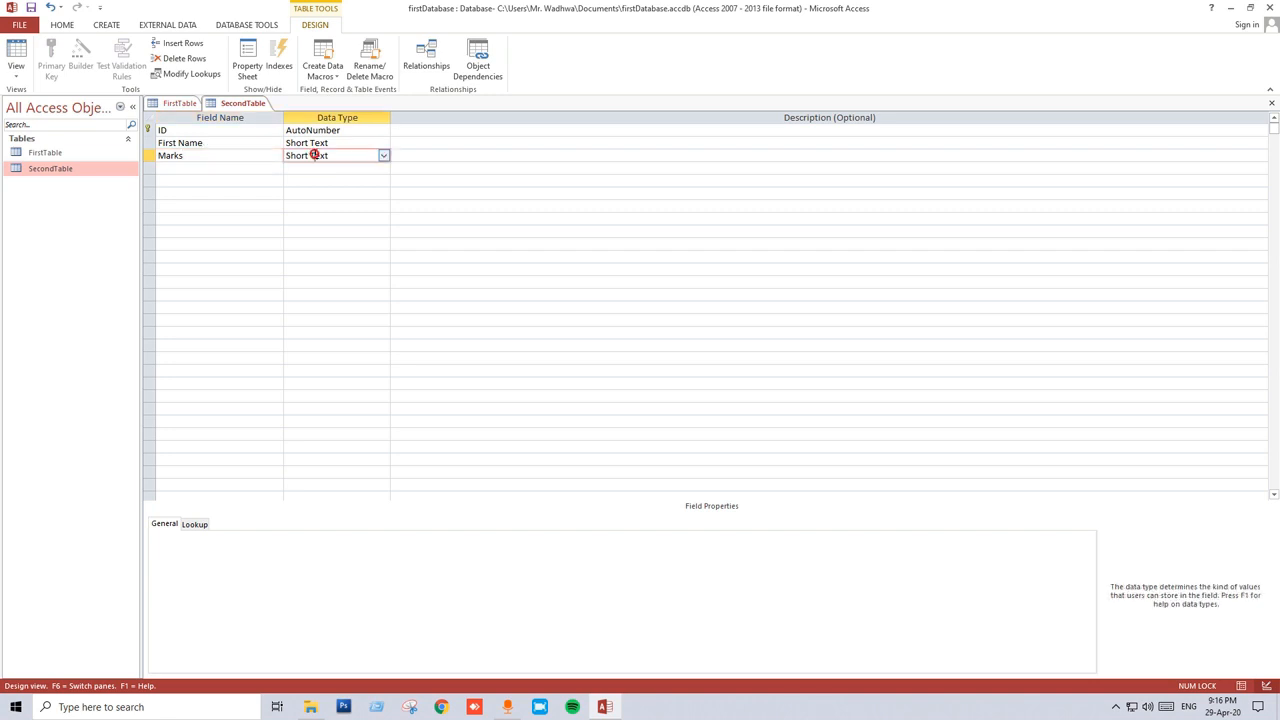
pyautogui.click(384, 157)
pyautogui.click(374, 193)
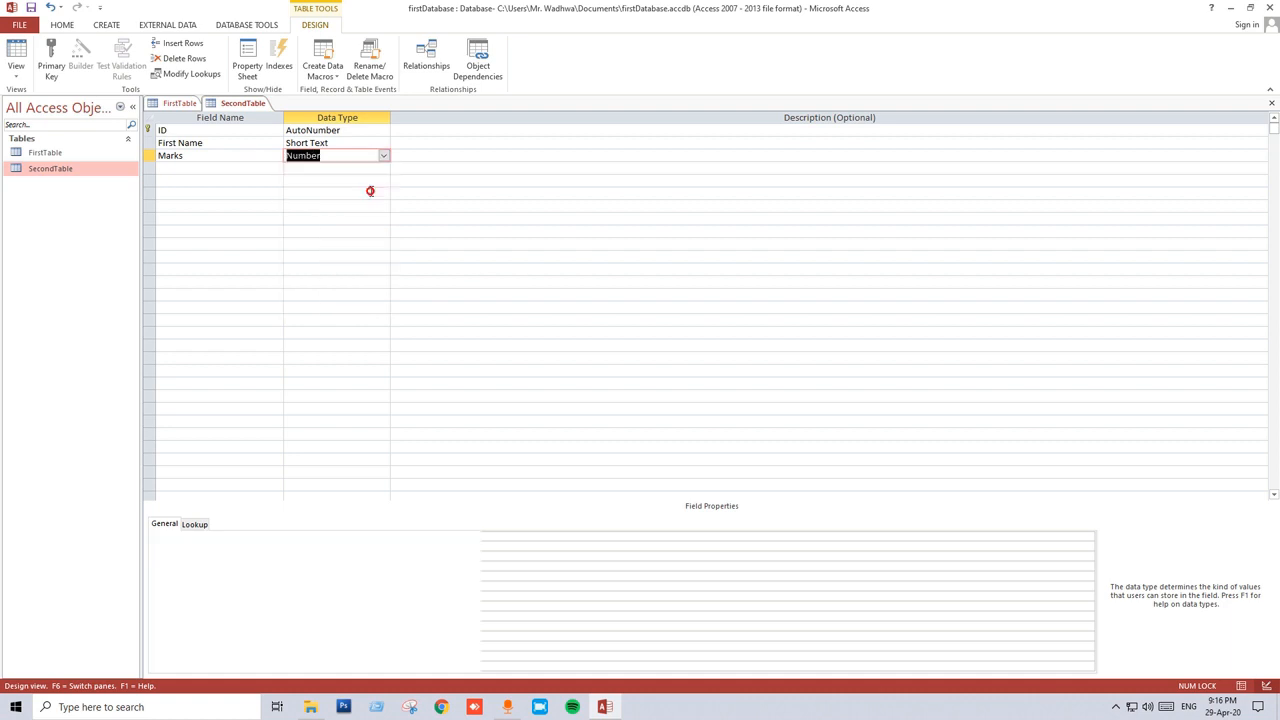
# Add a field named Fee with the Currency data type below Marks.
pyautogui.click(218, 169)
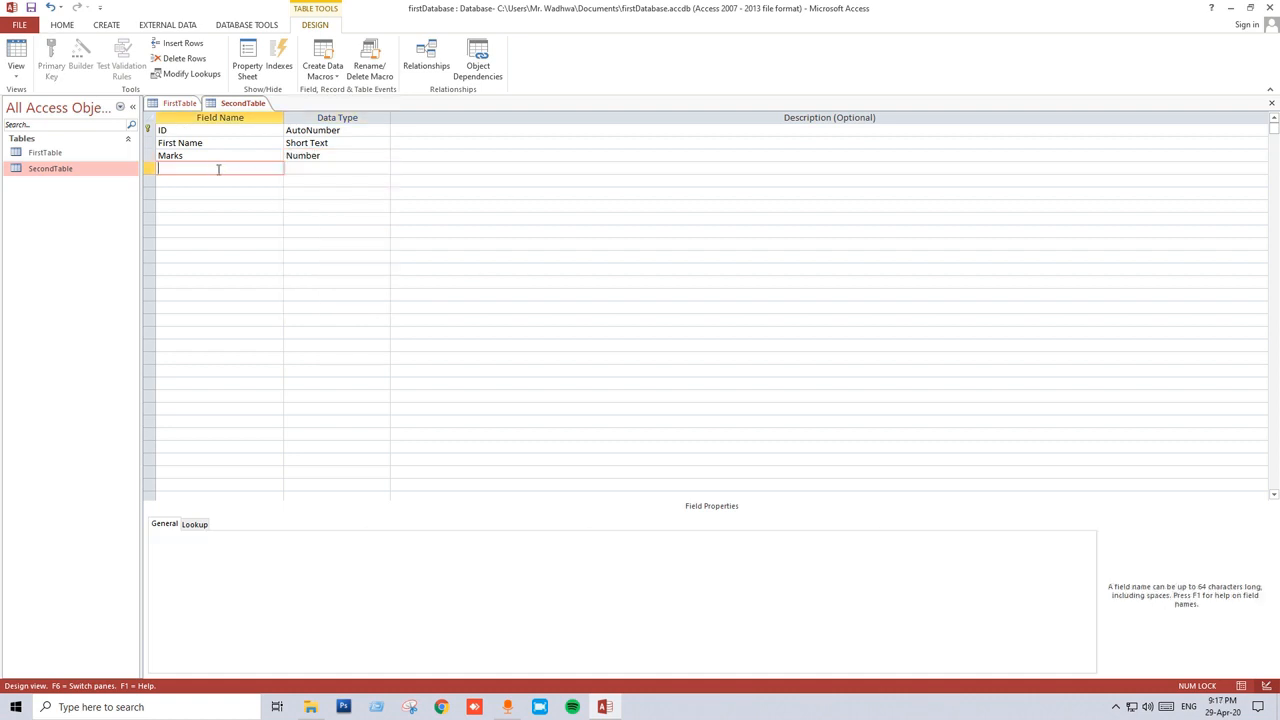
pyautogui.write('Fee')
pyautogui.click(369, 169)
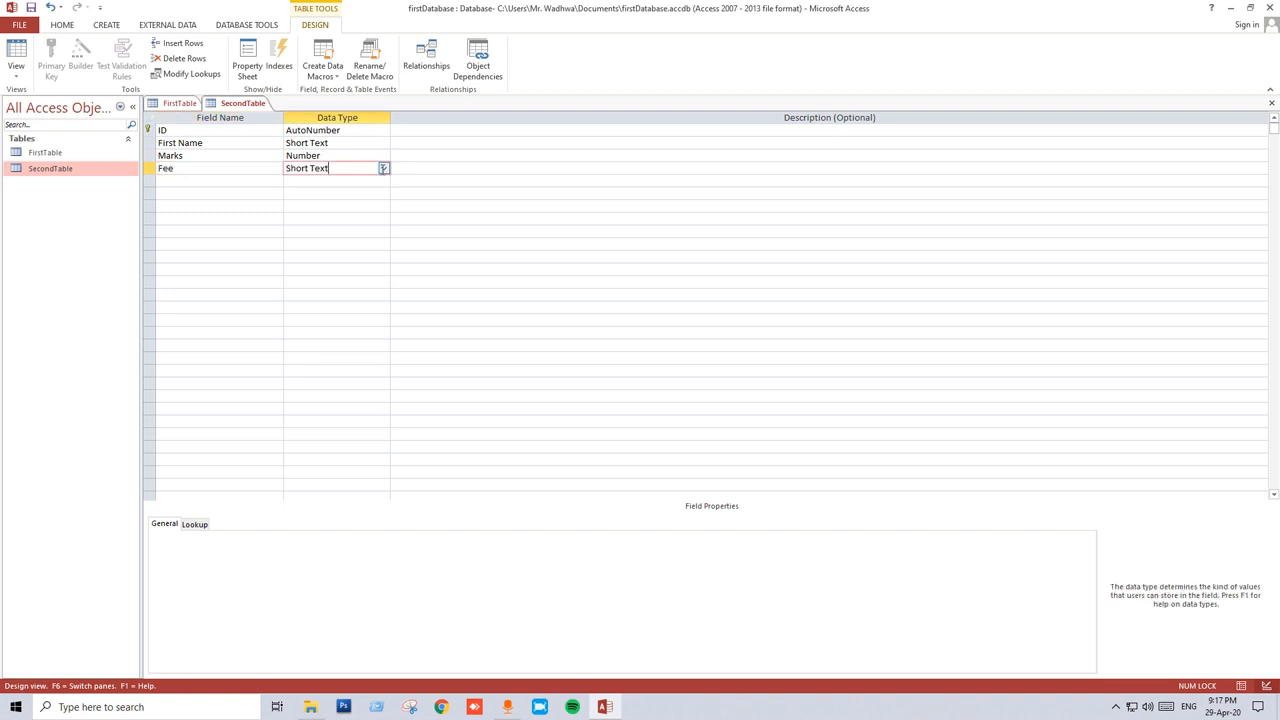
pyautogui.click(384, 170)
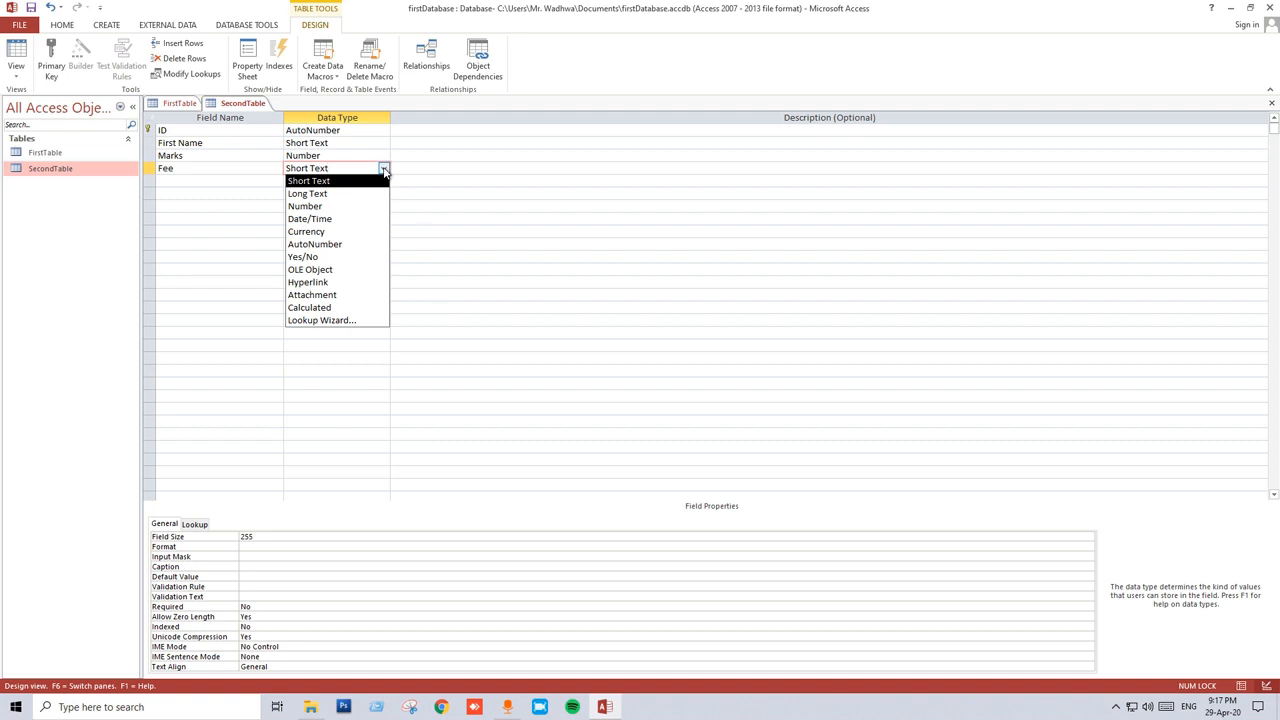
pyautogui.click(357, 231)
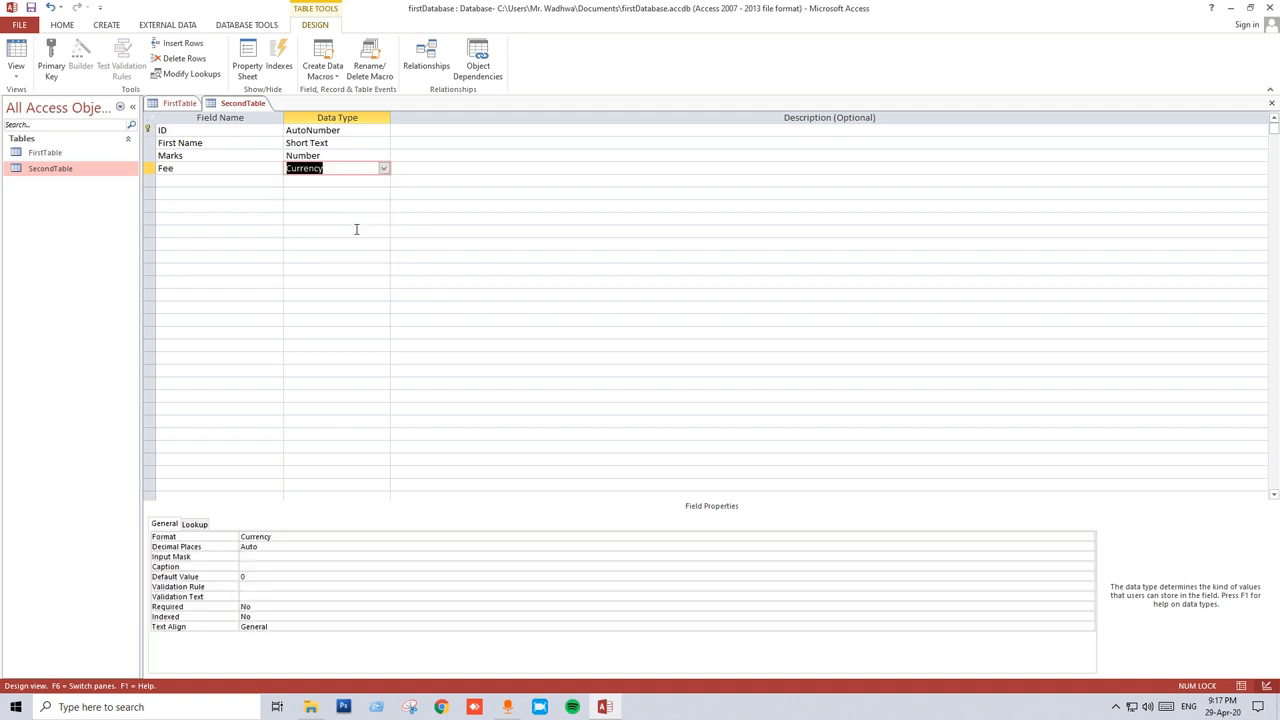
pyautogui.click(356, 231)
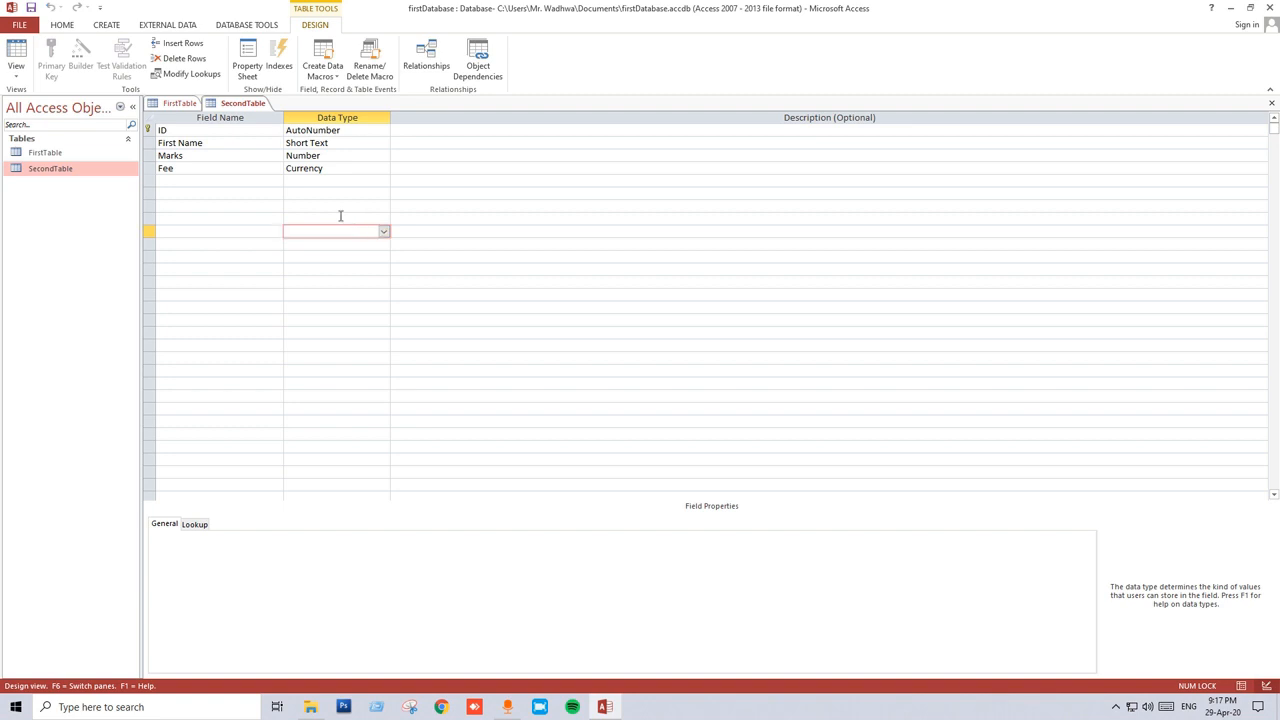
# Switch SecondTable to Datasheet View and enter the first record with the student's first name, Marks 50 and Fee 100.
pyautogui.click(12, 78)
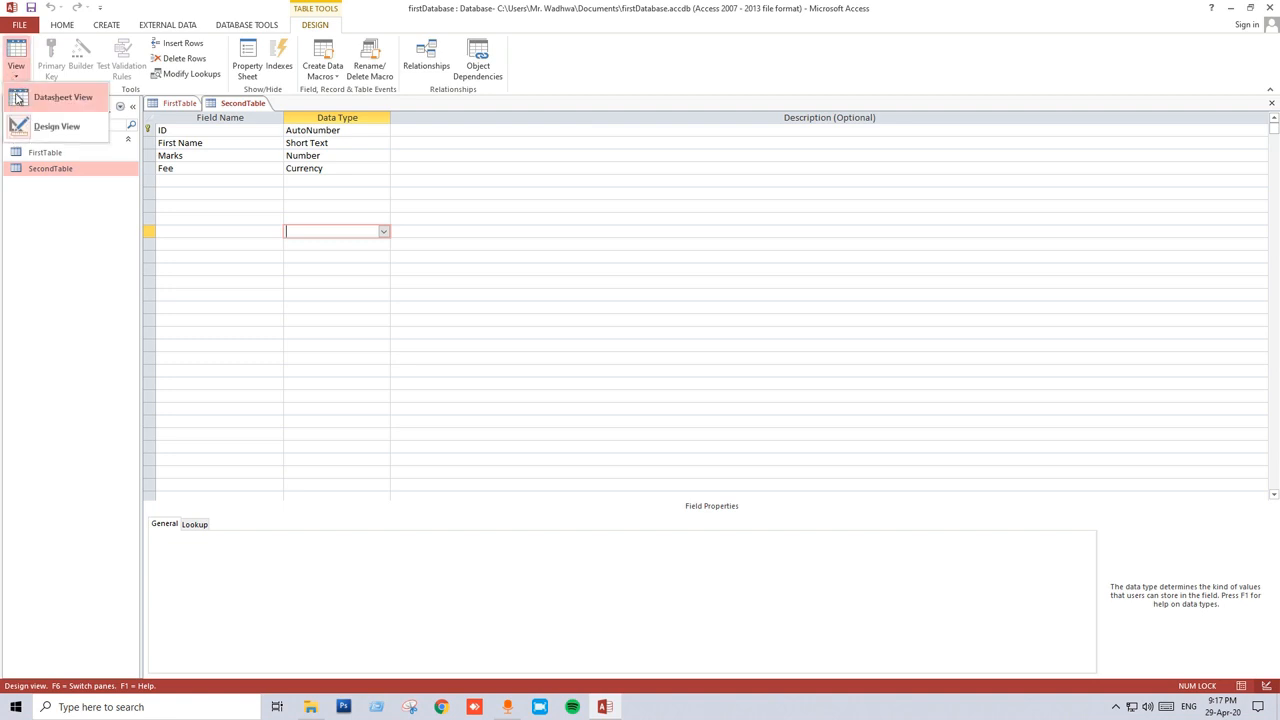
pyautogui.click(20, 95)
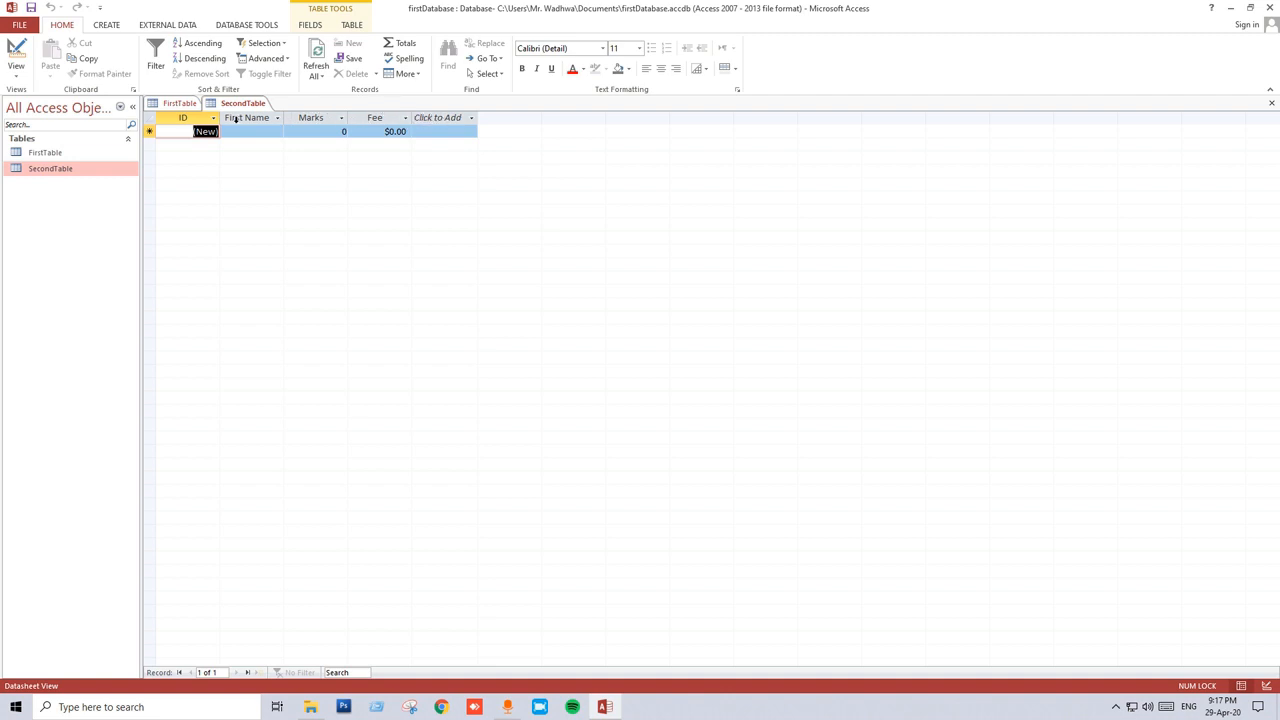
pyautogui.click(243, 130)
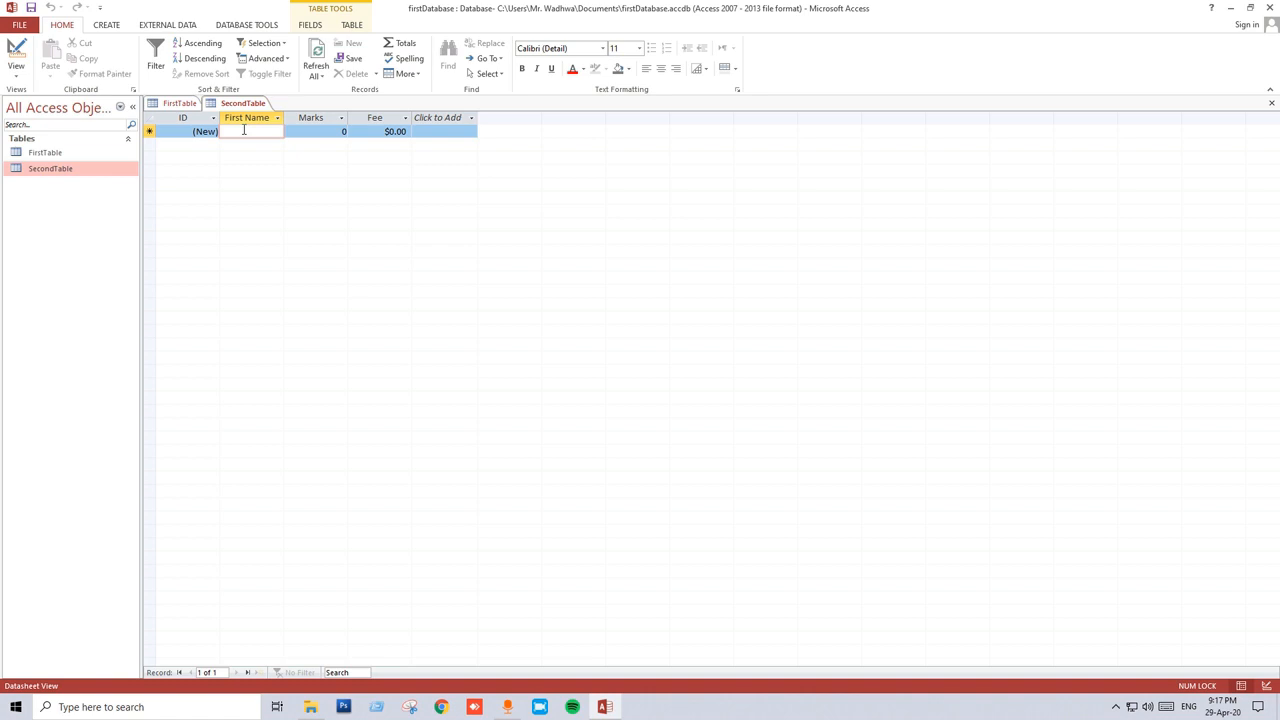
pyautogui.write('ARUN')
pyautogui.press('Tab')
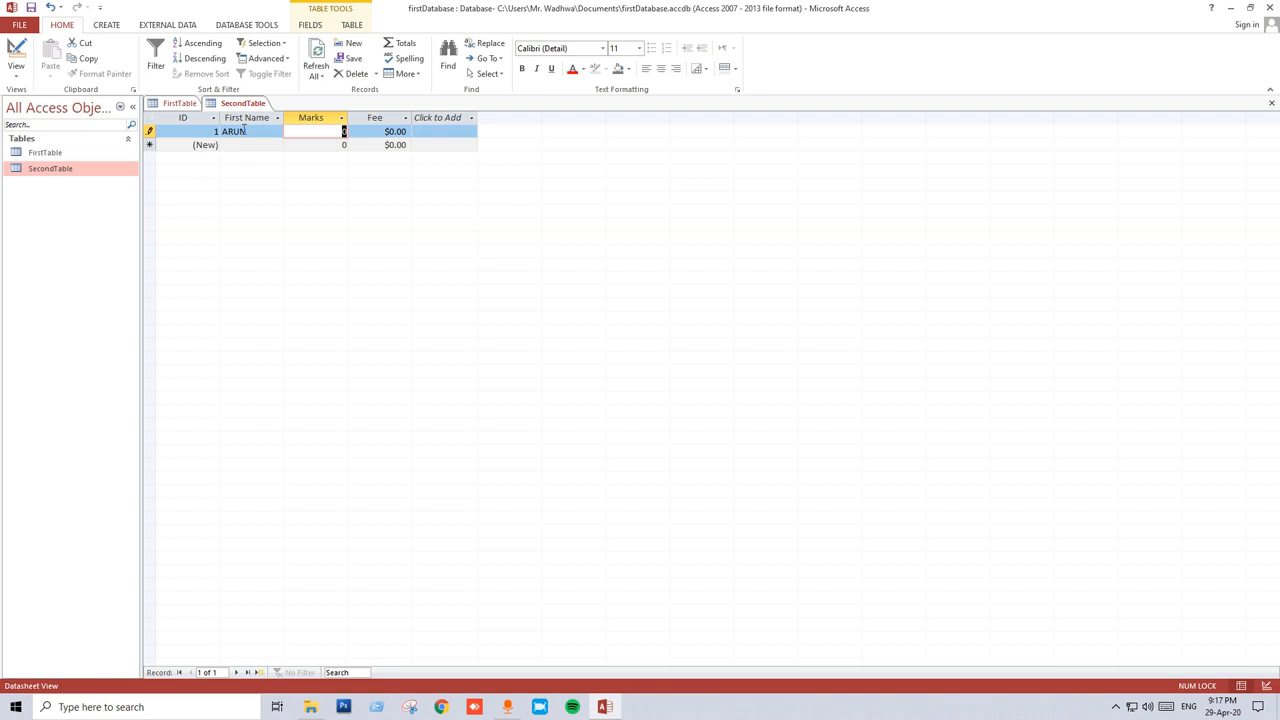
pyautogui.write('50')
pyautogui.press('Tab')
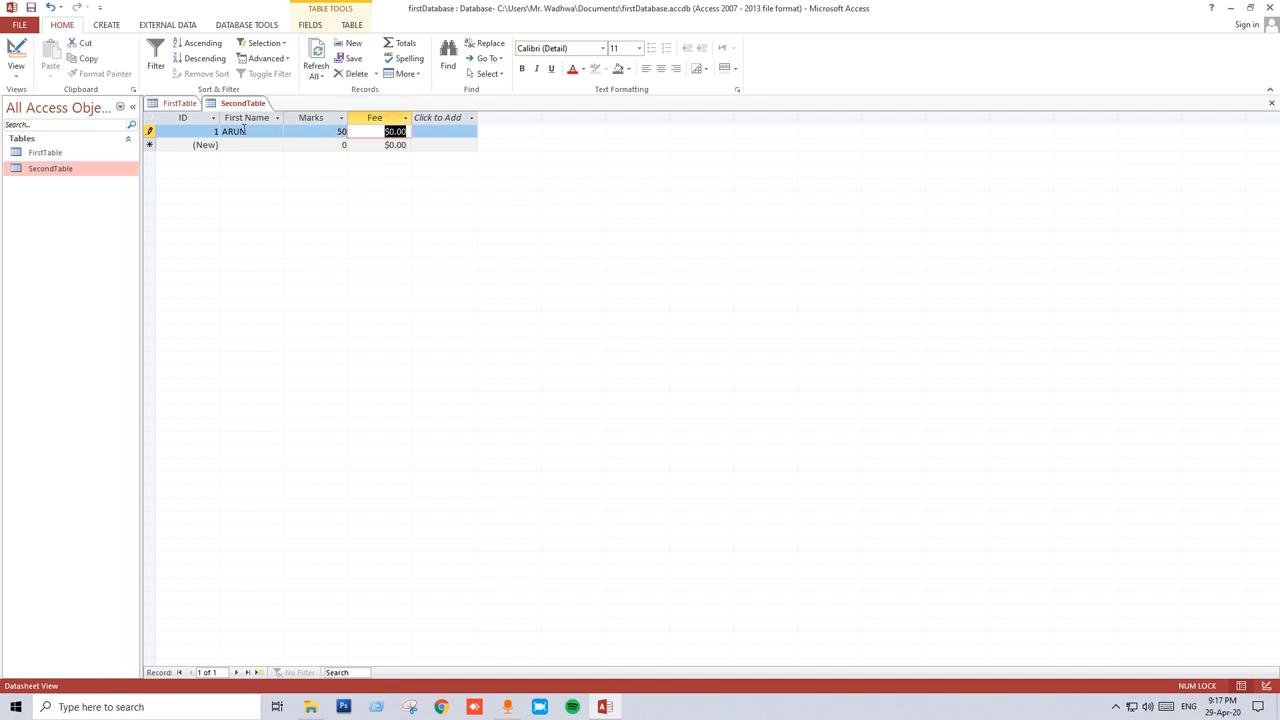
pyautogui.write('100')
pyautogui.press('Tab')
pyautogui.press('Tab')
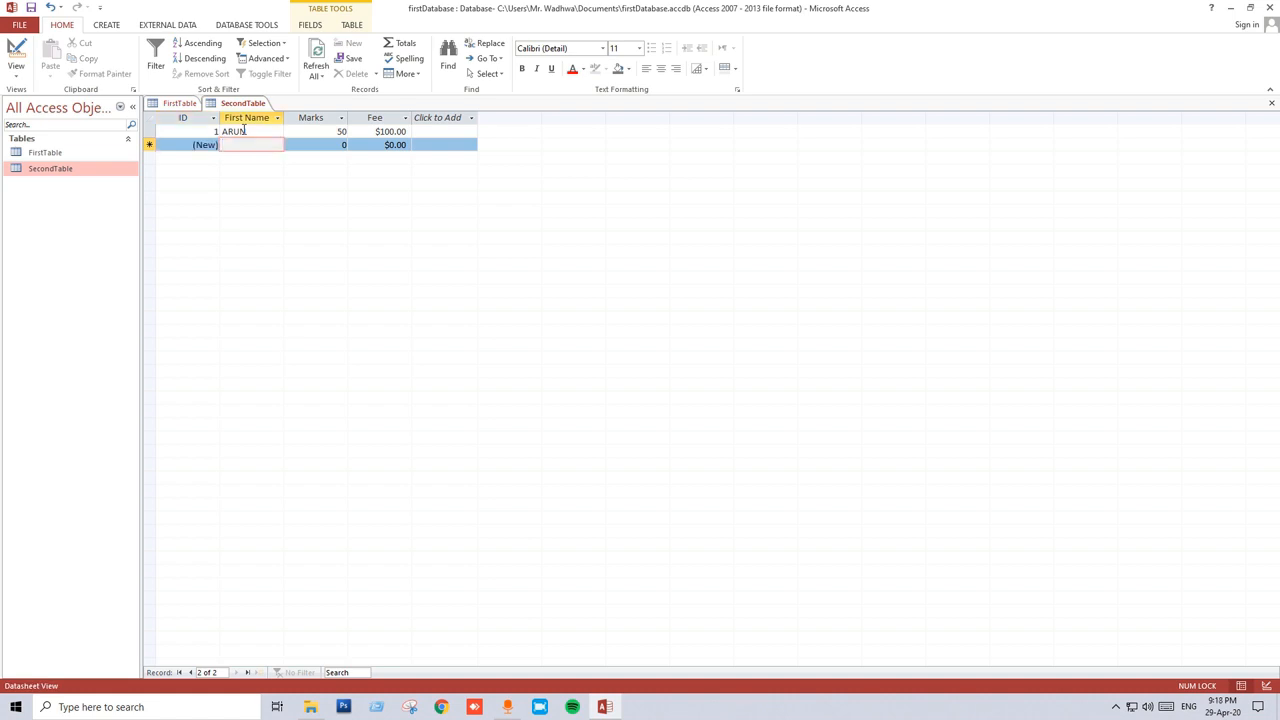
# Enter the second record with the student's first name, Marks 40 and Fee 200.
pyautogui.write('ARJUN')
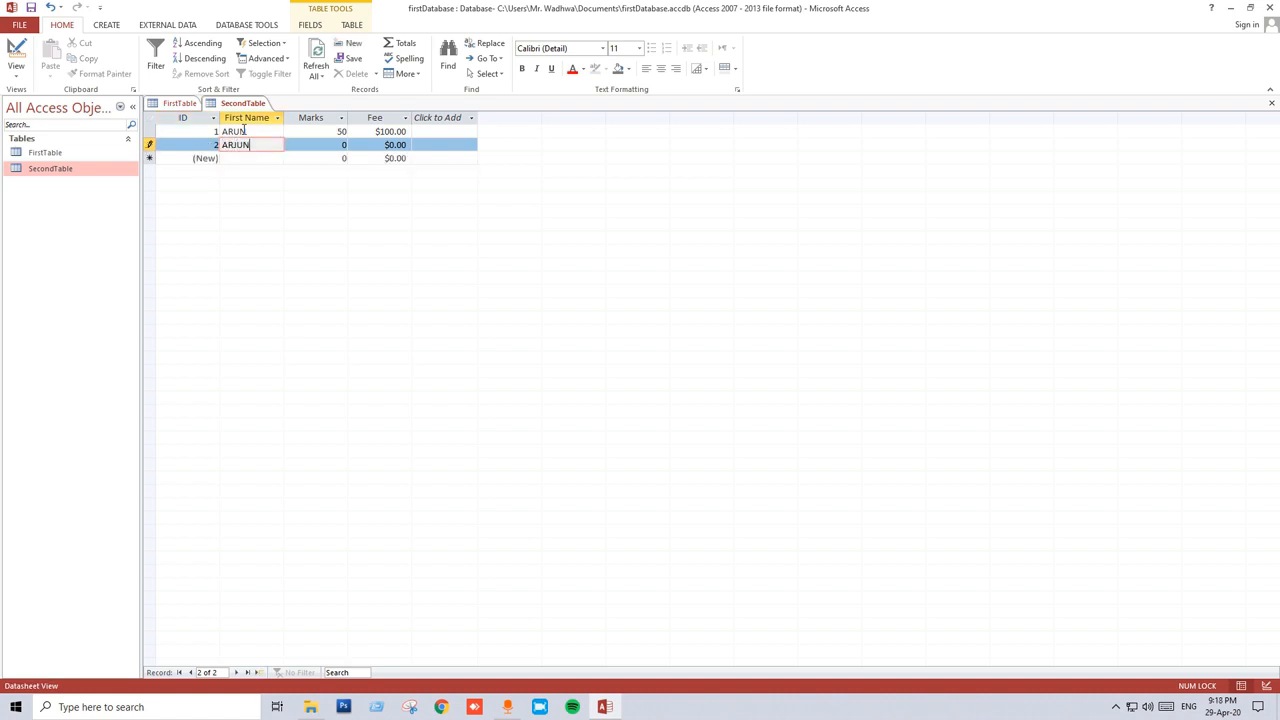
pyautogui.press('Tab')
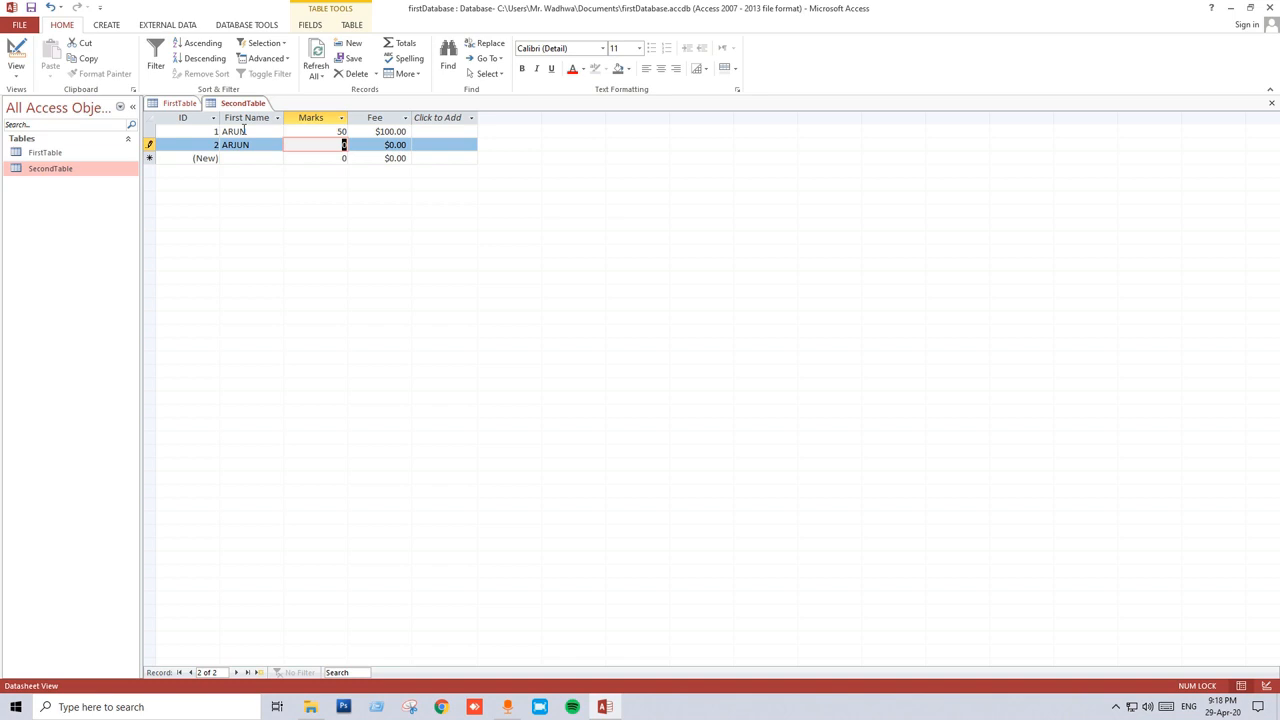
pyautogui.write('40')
pyautogui.press('Tab')
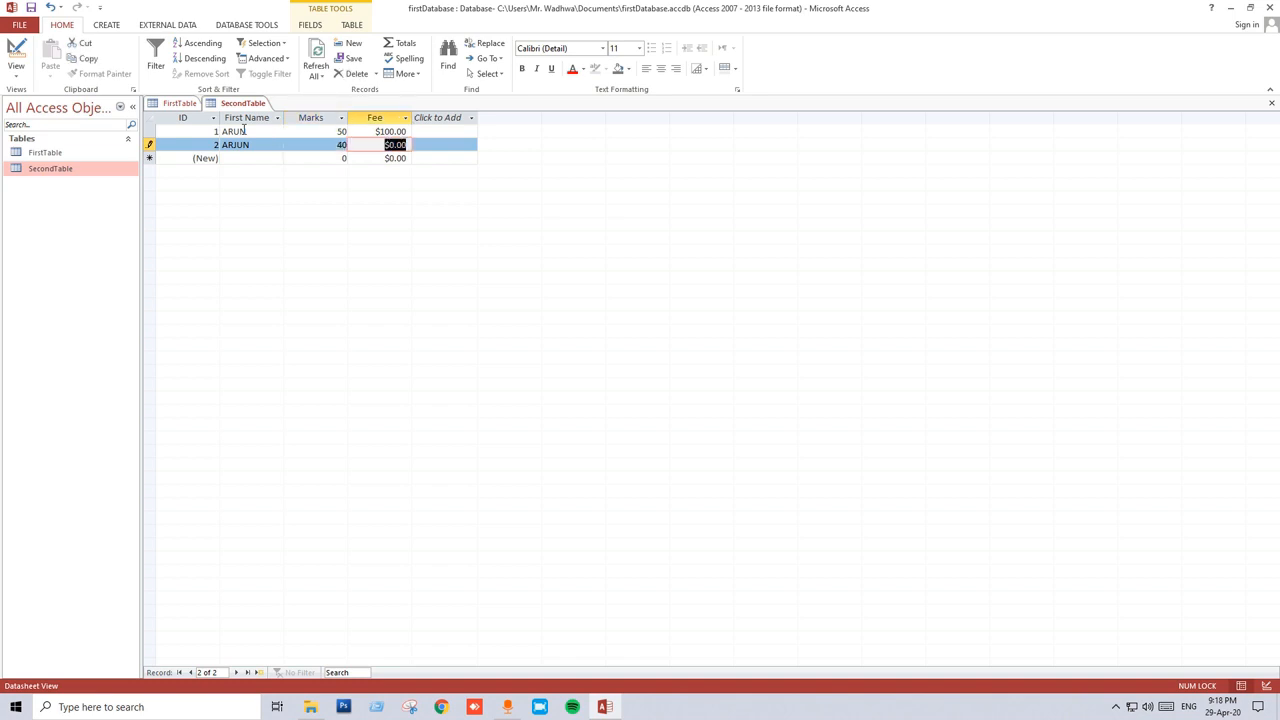
pyautogui.write('200')
pyautogui.press('Tab')
pyautogui.press('Tab')
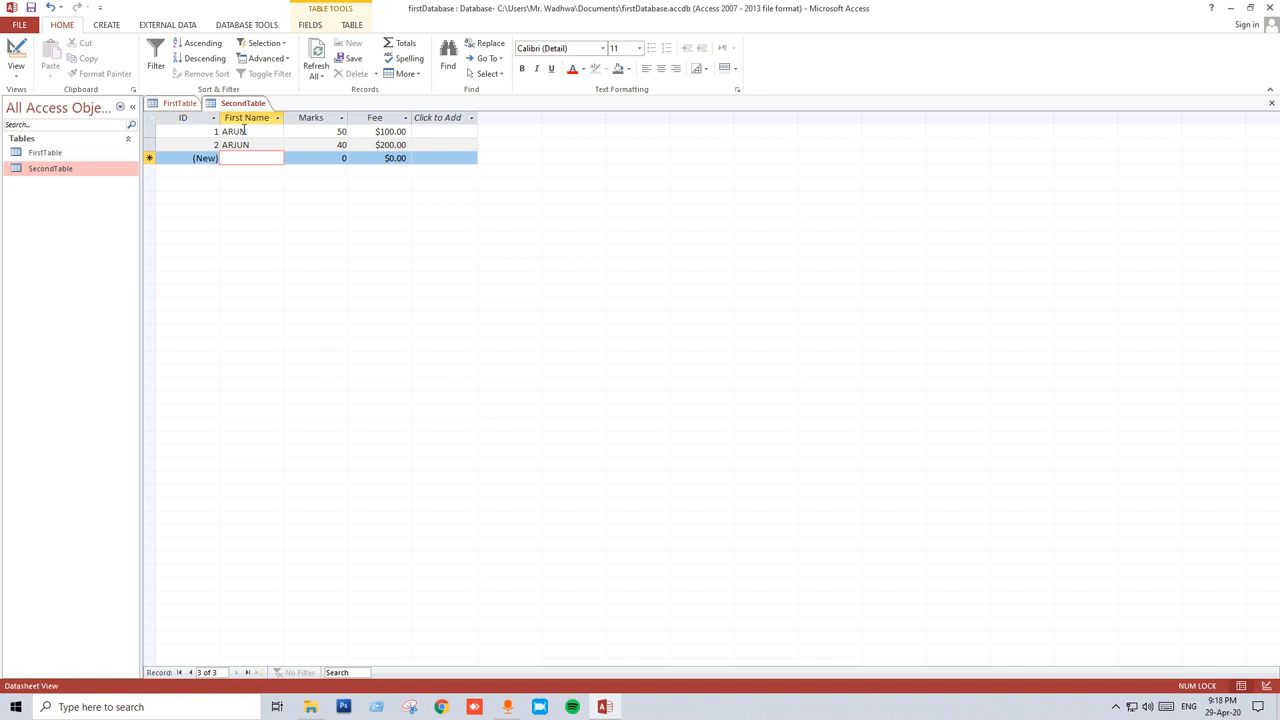
# Enter the third record in SecondTable with the student's first name, Marks 50 and Fee 150.
pyautogui.write('AA')
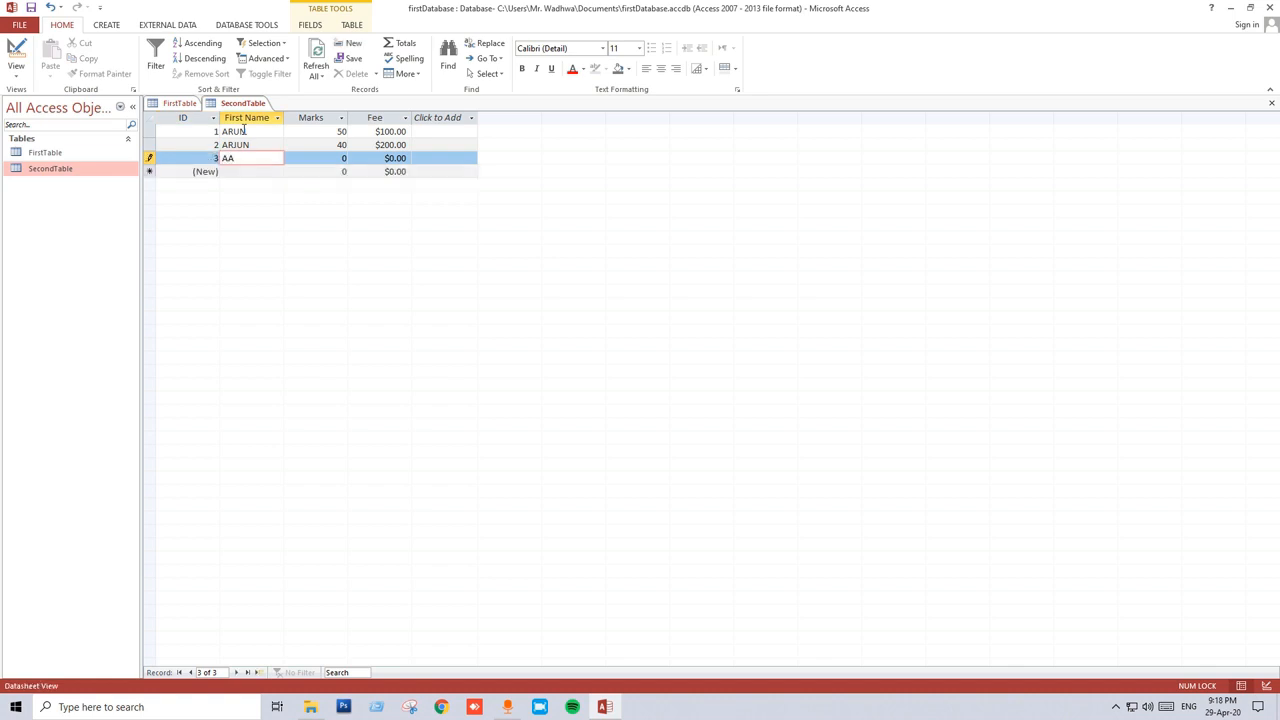
pyautogui.write('rav')
pyautogui.press('BackSpace')
pyautogui.press('BackSpace')
pyautogui.press('BackSpace')
pyautogui.write('RAV')
pyautogui.press('Tab')
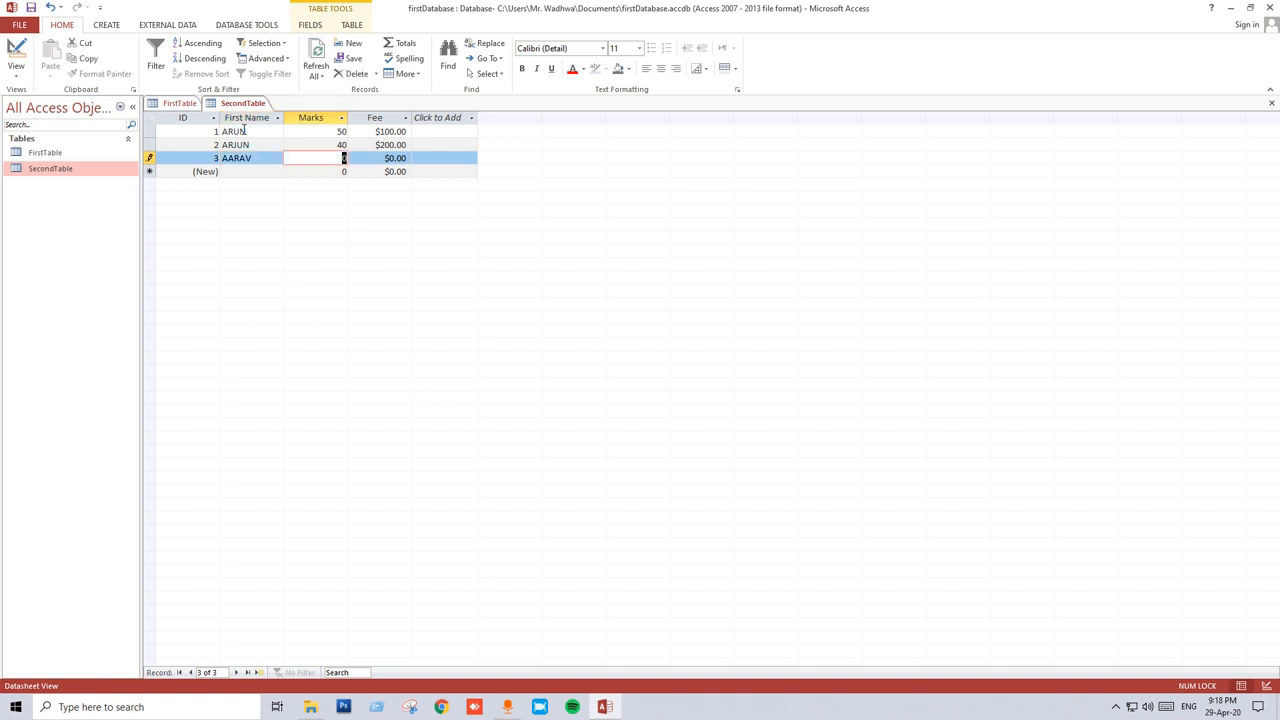
pyautogui.write('50')
pyautogui.press('Tab')
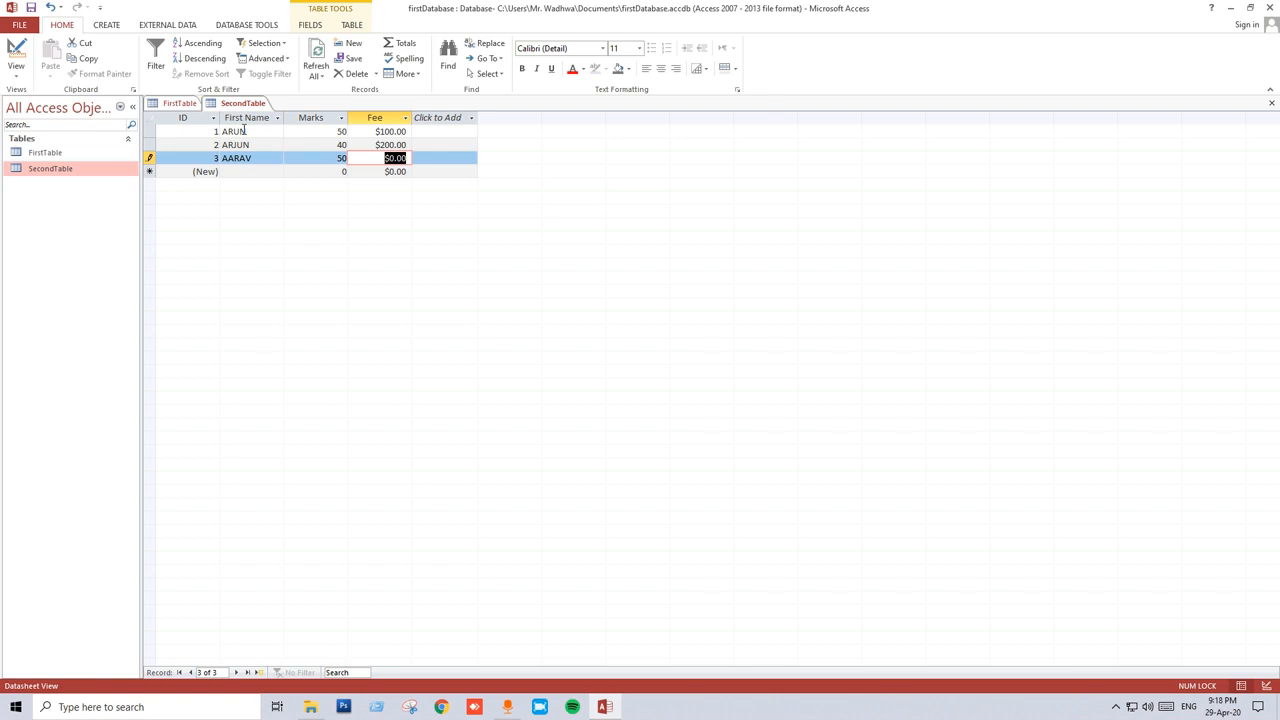
pyautogui.write('150')
pyautogui.press('Tab')
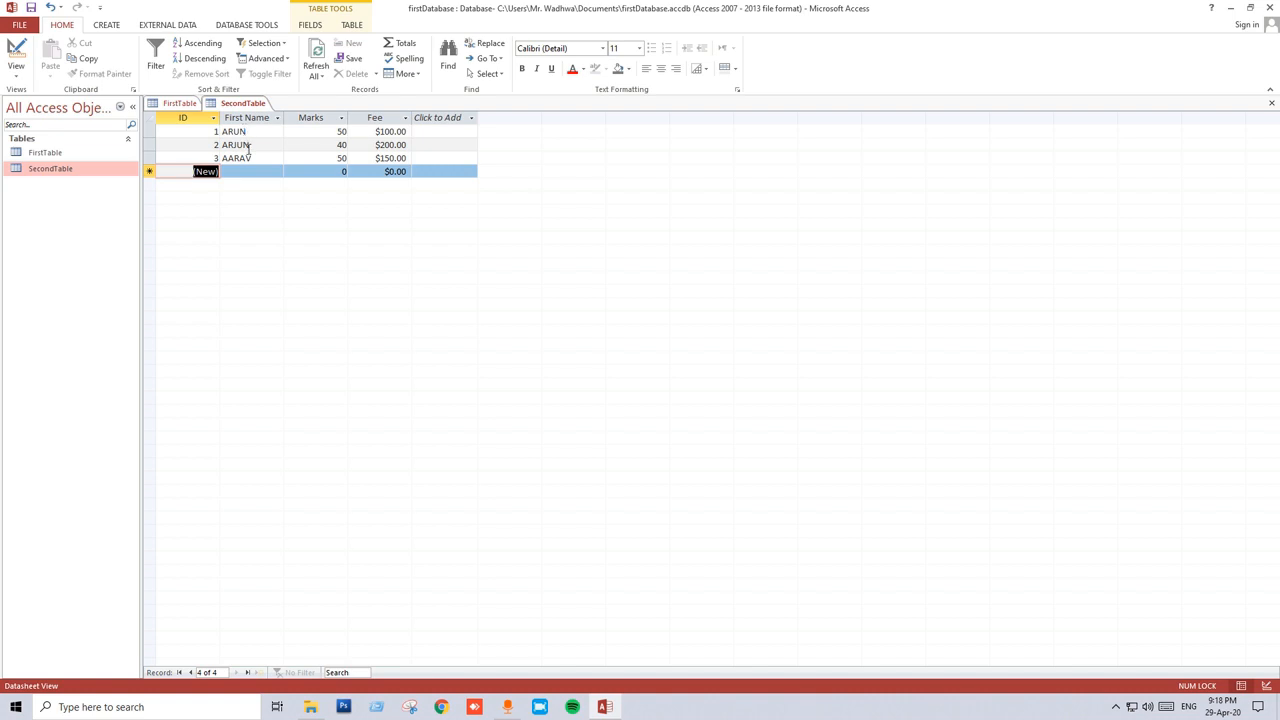
# View the records in FirstTable and return to SecondTable.
pyautogui.click(87, 156)
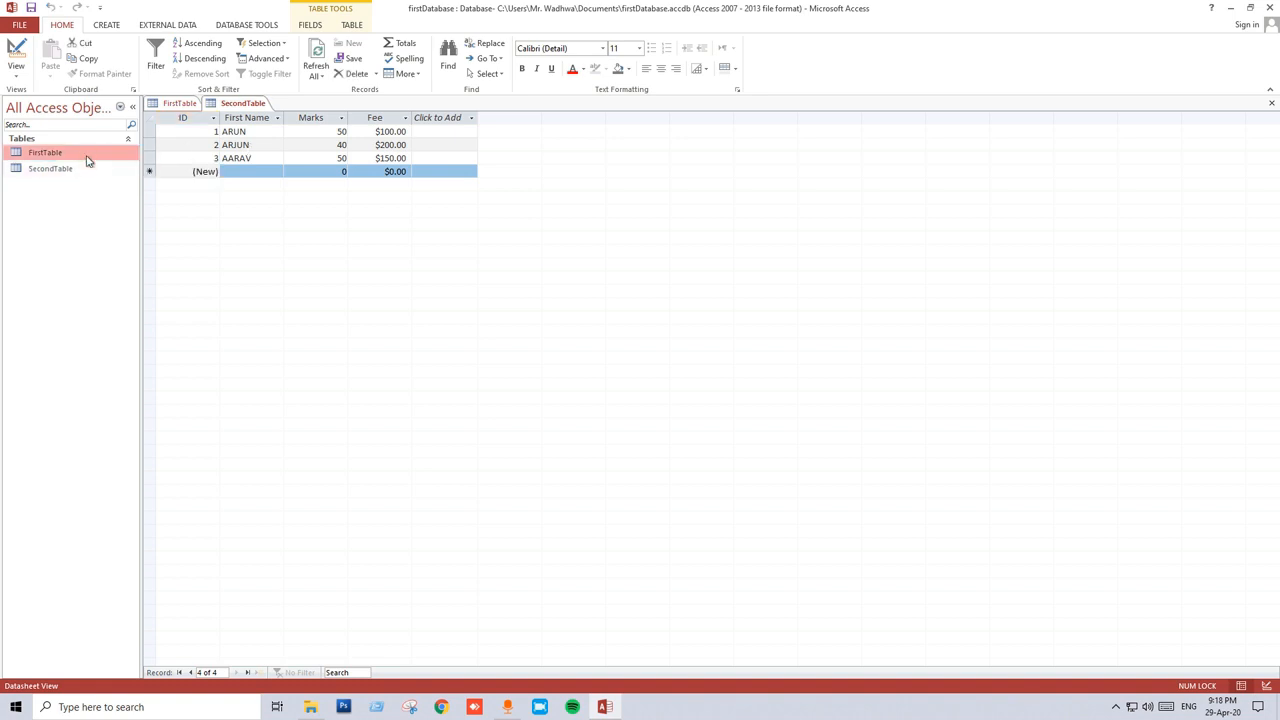
pyautogui.doubleClick(87, 157)
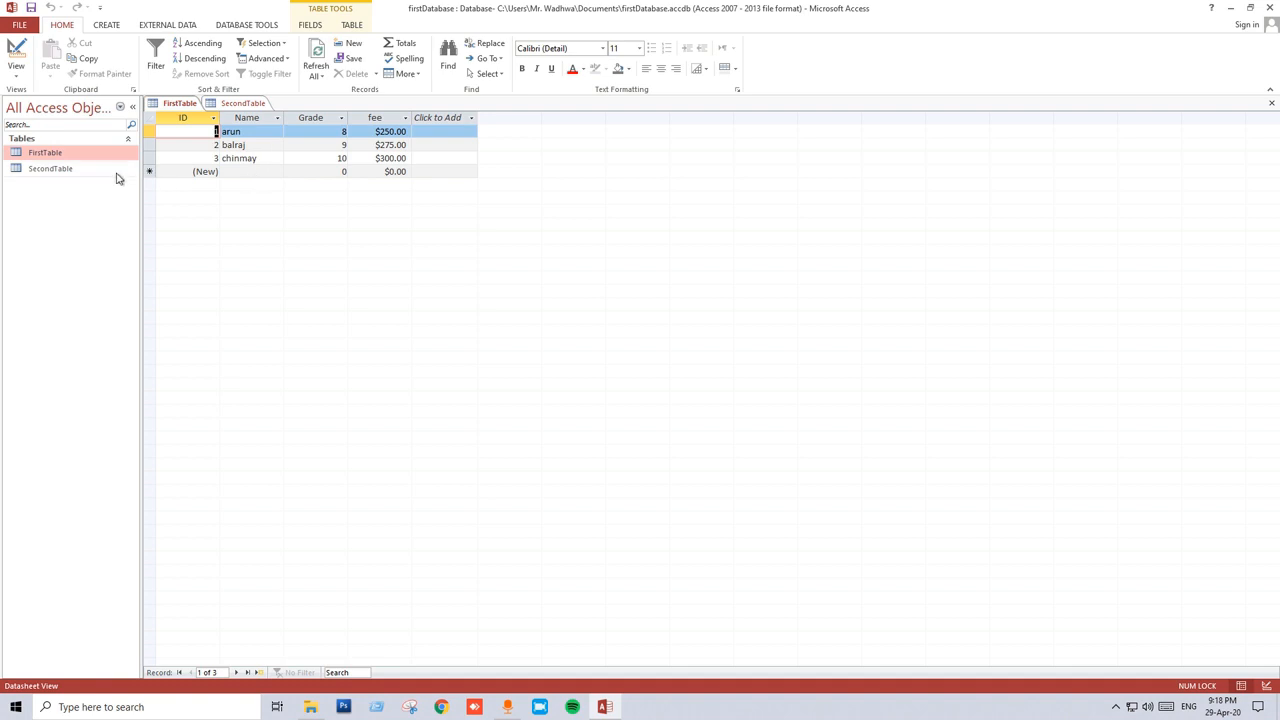
pyautogui.doubleClick(77, 172)
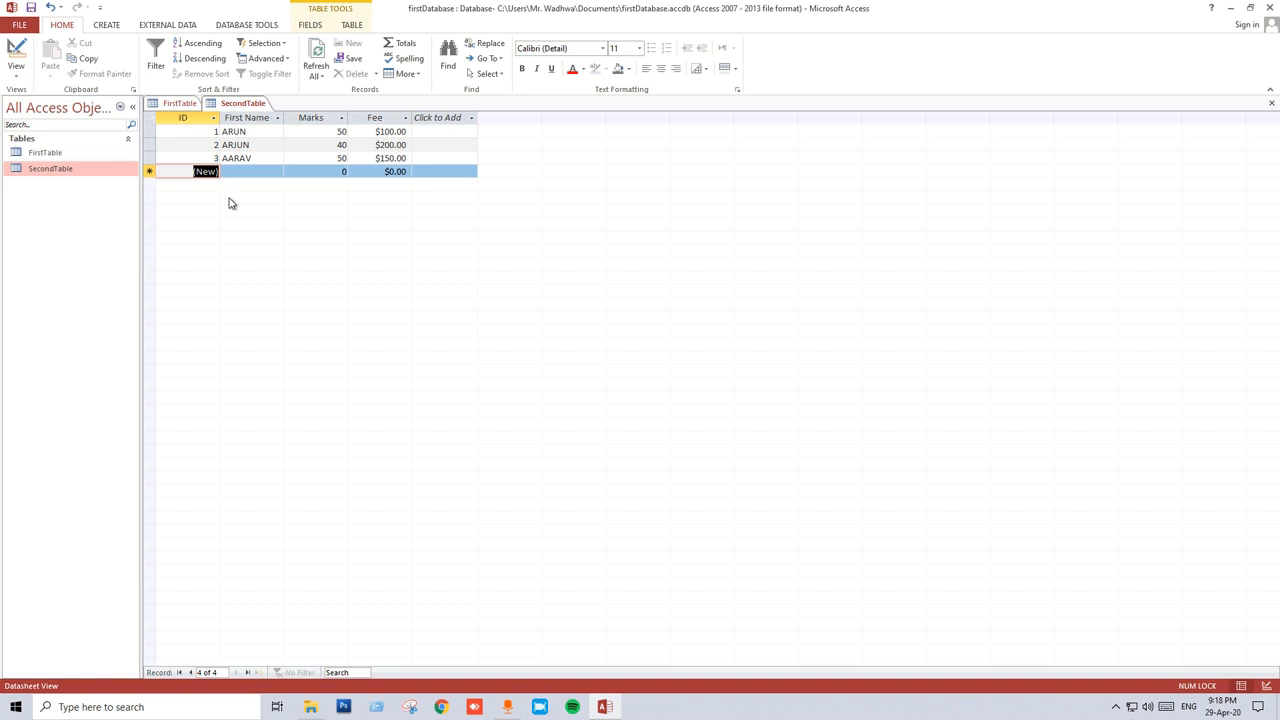
pyautogui.click(252, 131)
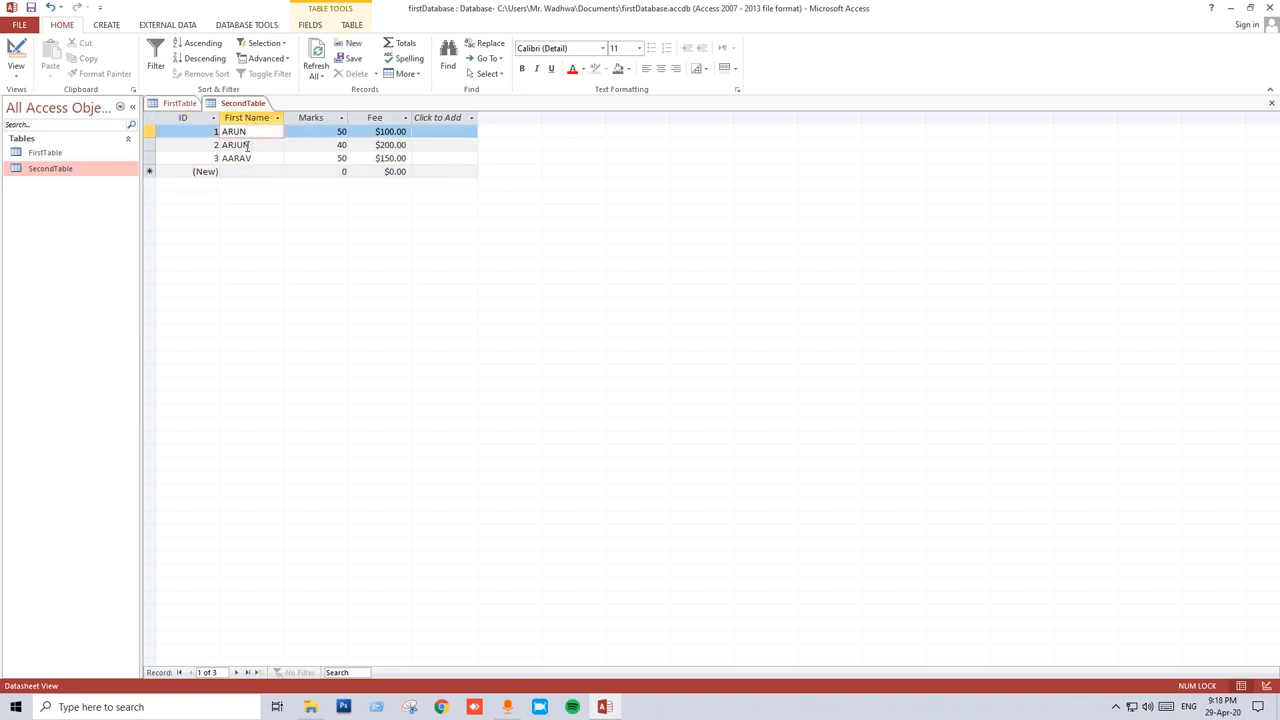
pyautogui.click(257, 146)
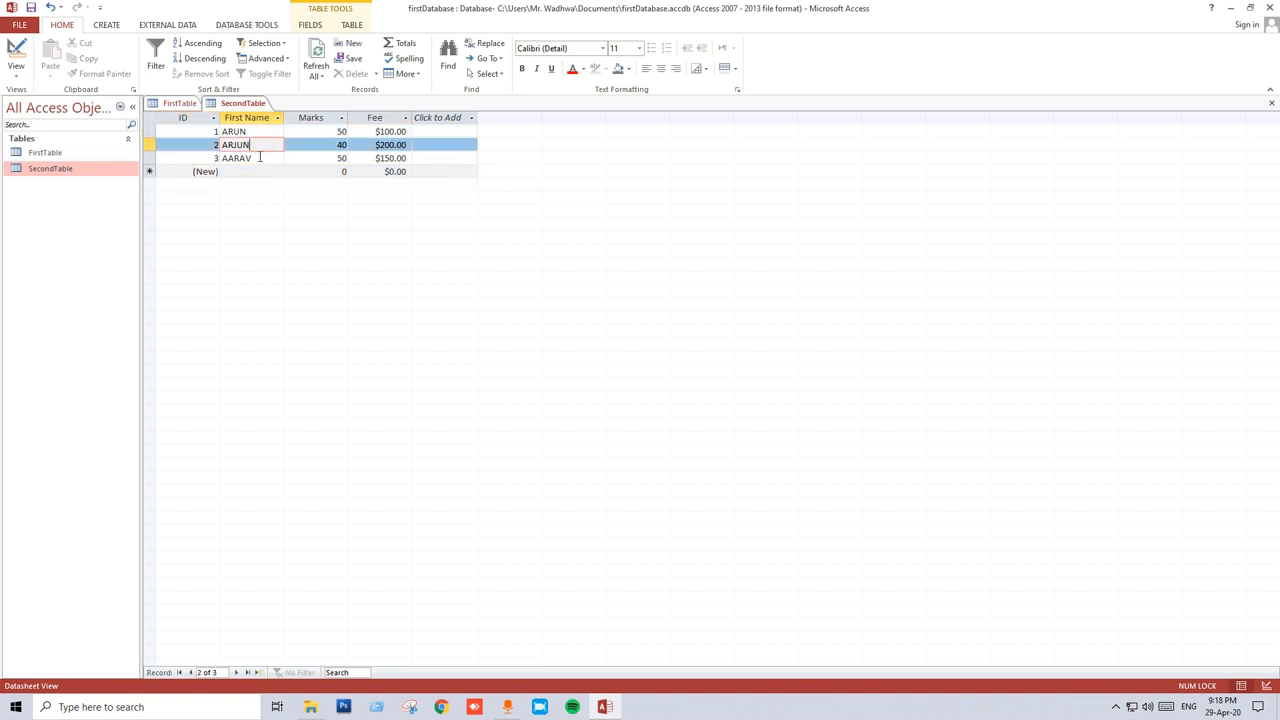
pyautogui.click(259, 158)
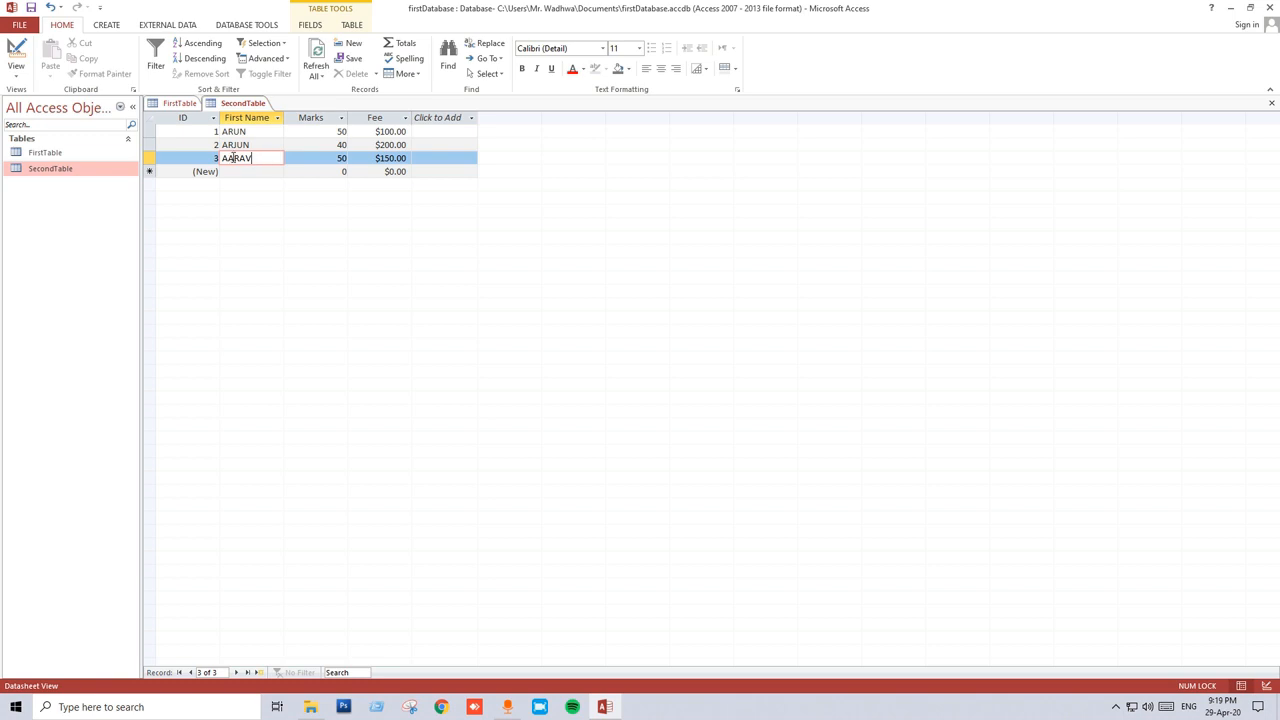
pyautogui.moveTo(260, 157); pyautogui.dragTo(222, 157)
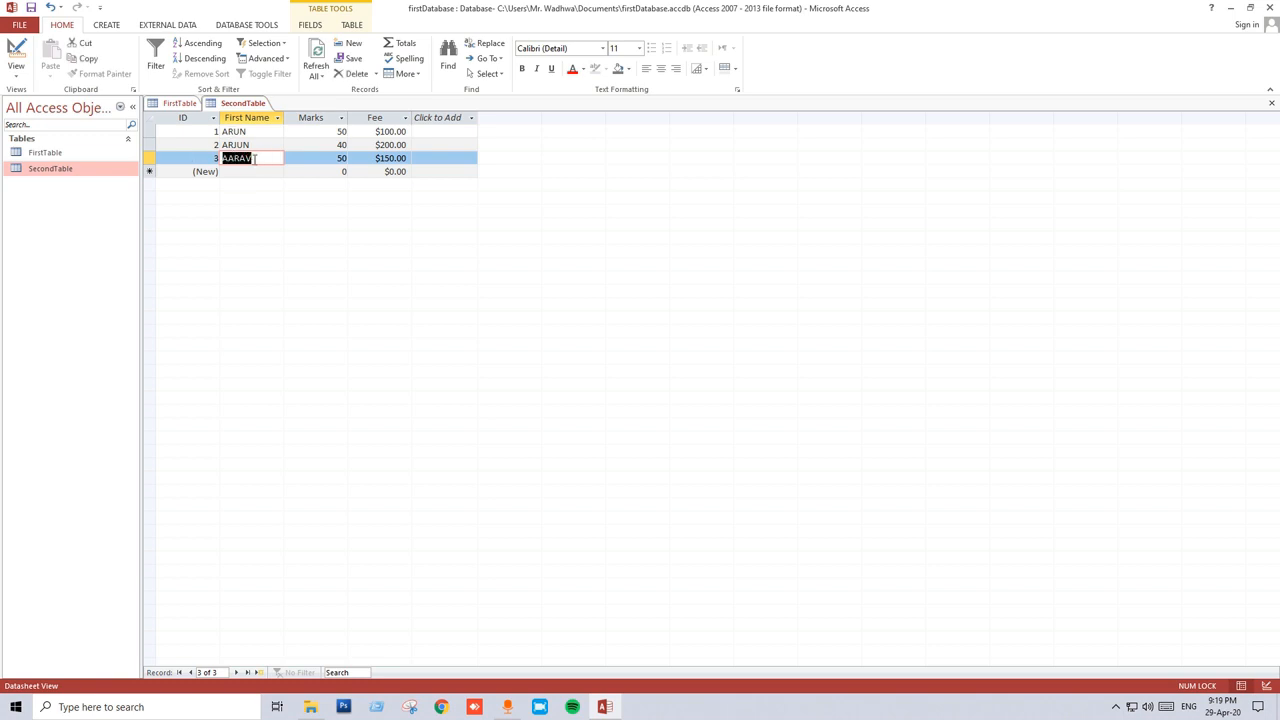
pyautogui.click(271, 173)
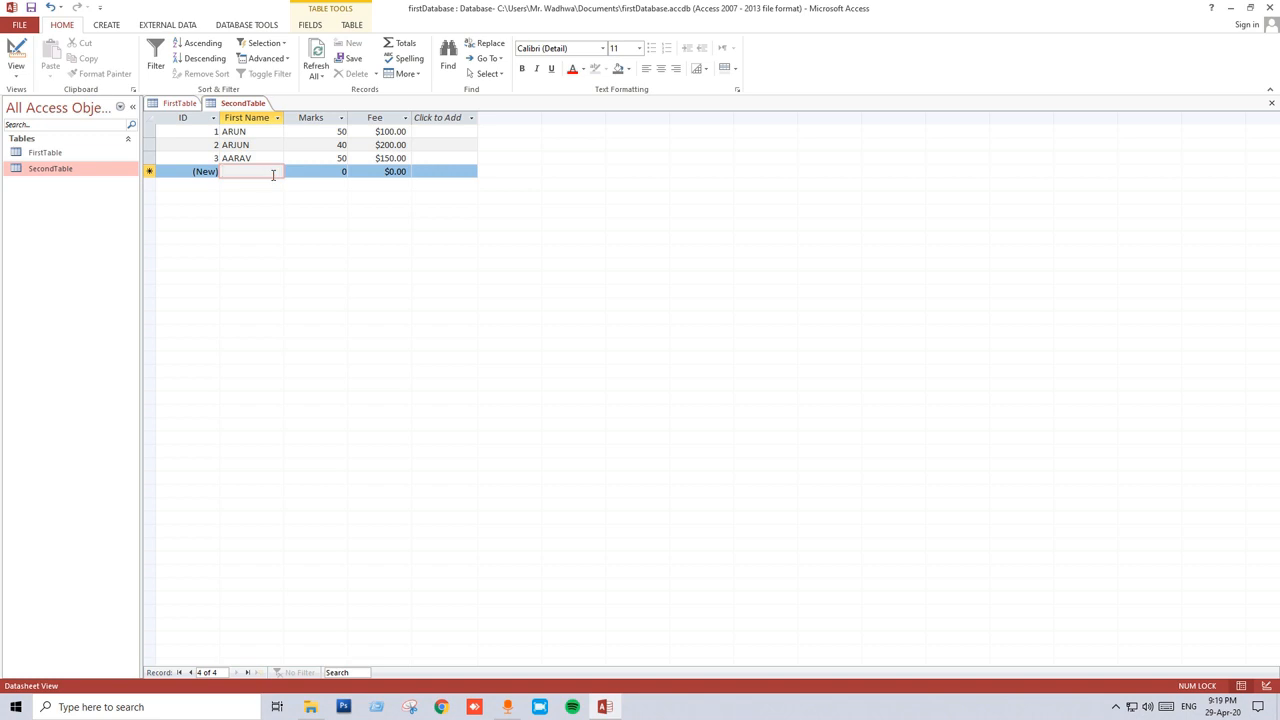
# Sort the SecondTable records by First Name in ascending order.
pyautogui.click(258, 121)
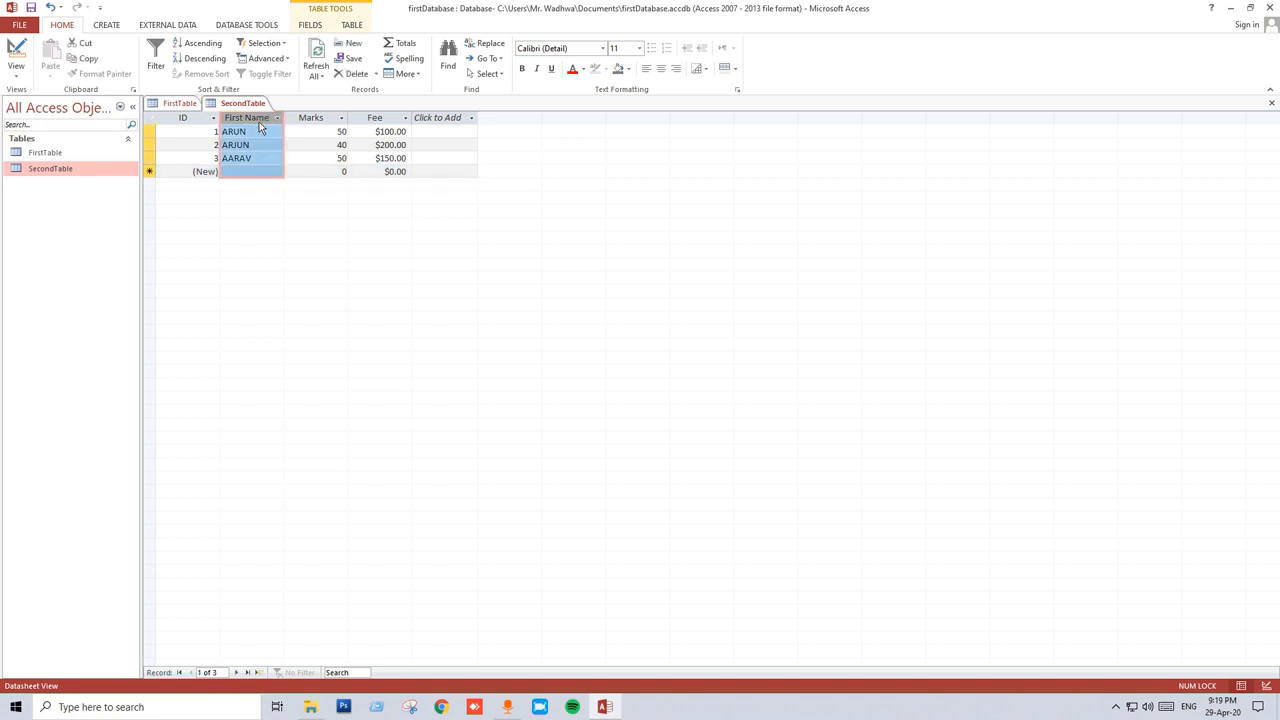
pyautogui.click(318, 171)
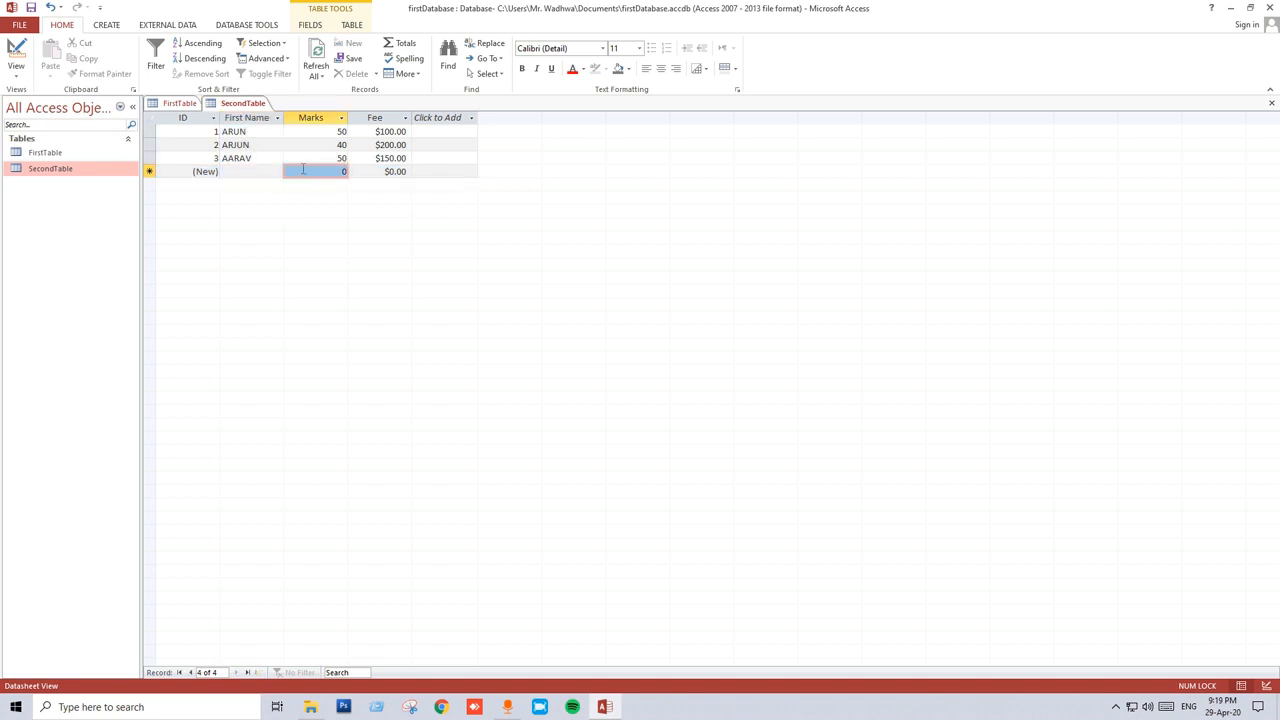
pyautogui.click(250, 118)
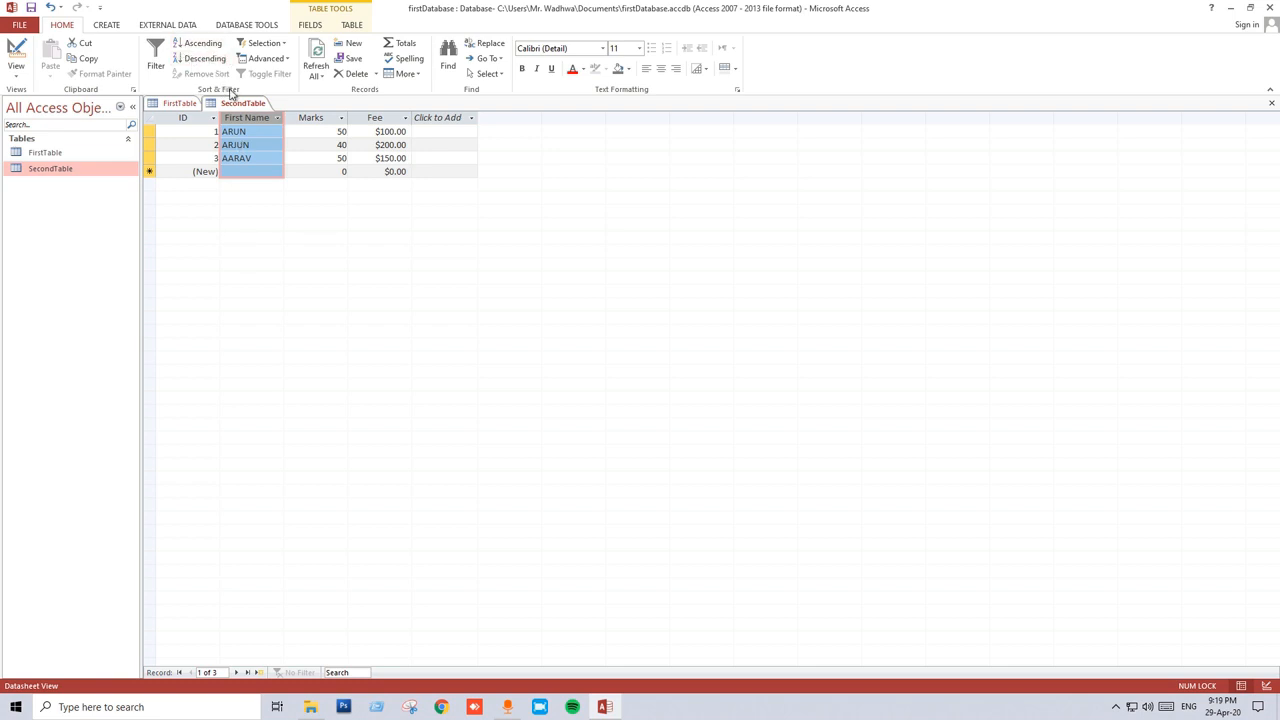
pyautogui.click(213, 45)
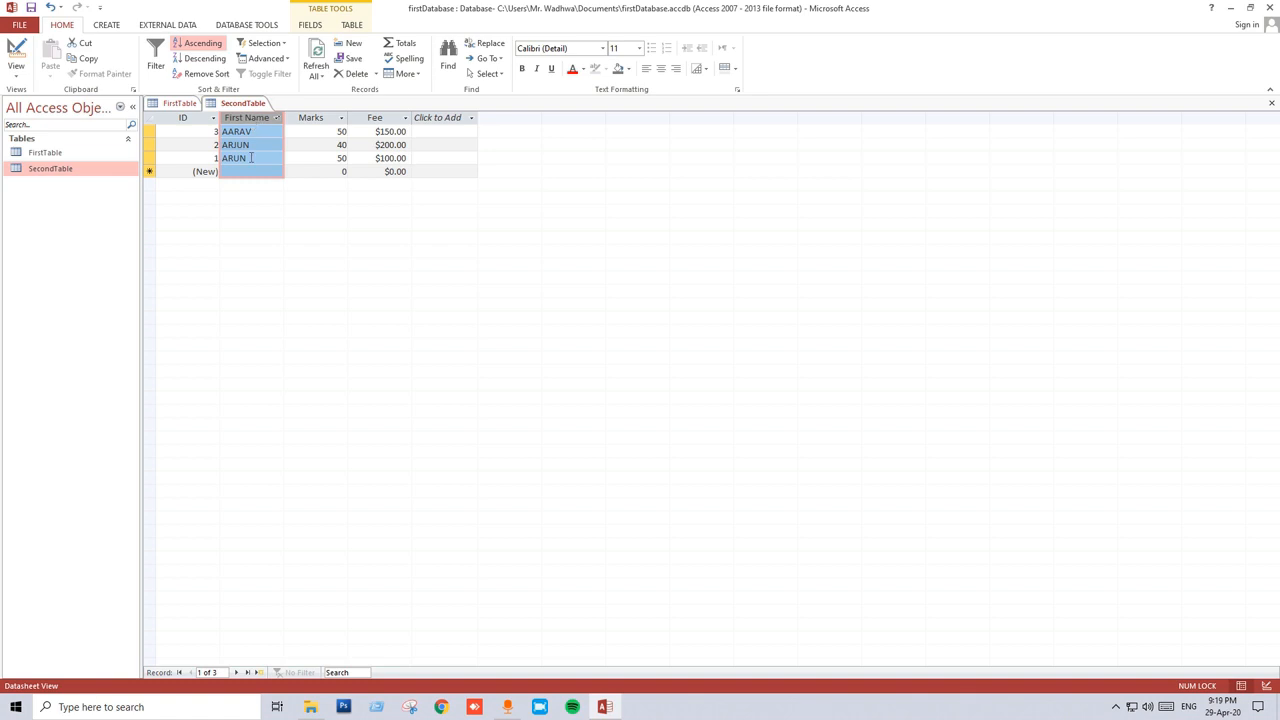
# Sort the SecondTable records by ID in ascending order.
pyautogui.click(188, 118)
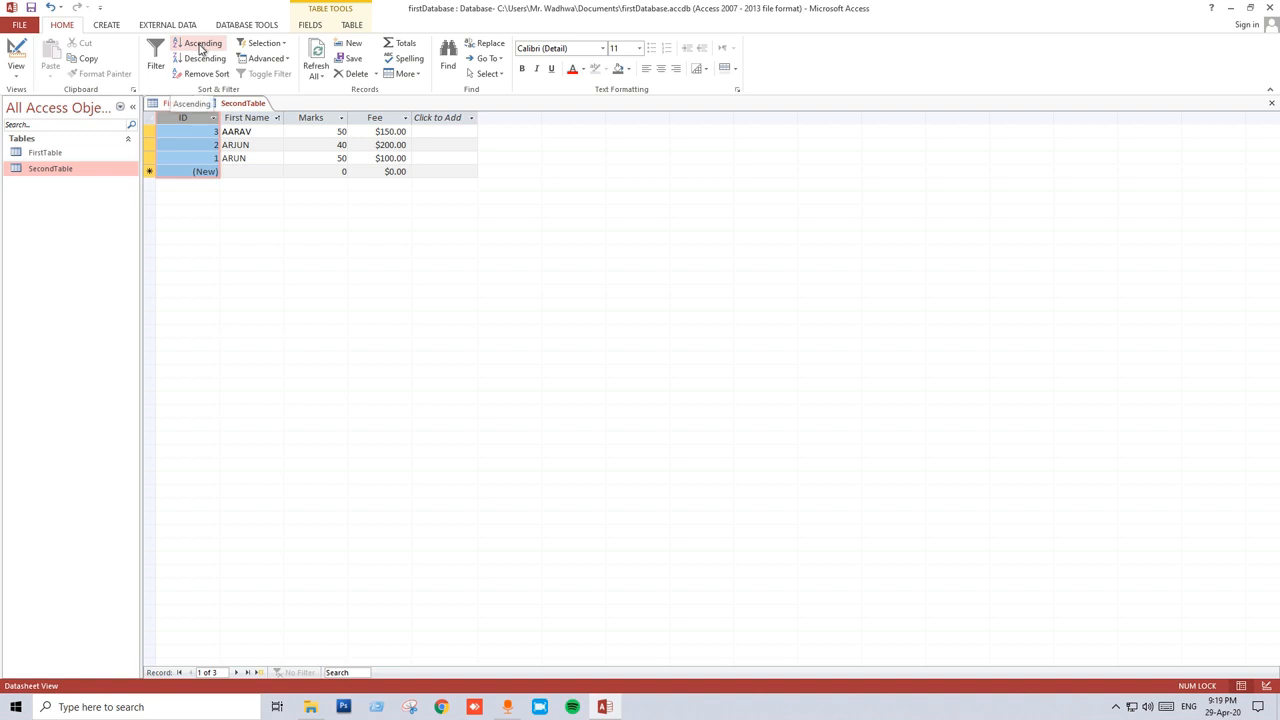
pyautogui.click(197, 43)
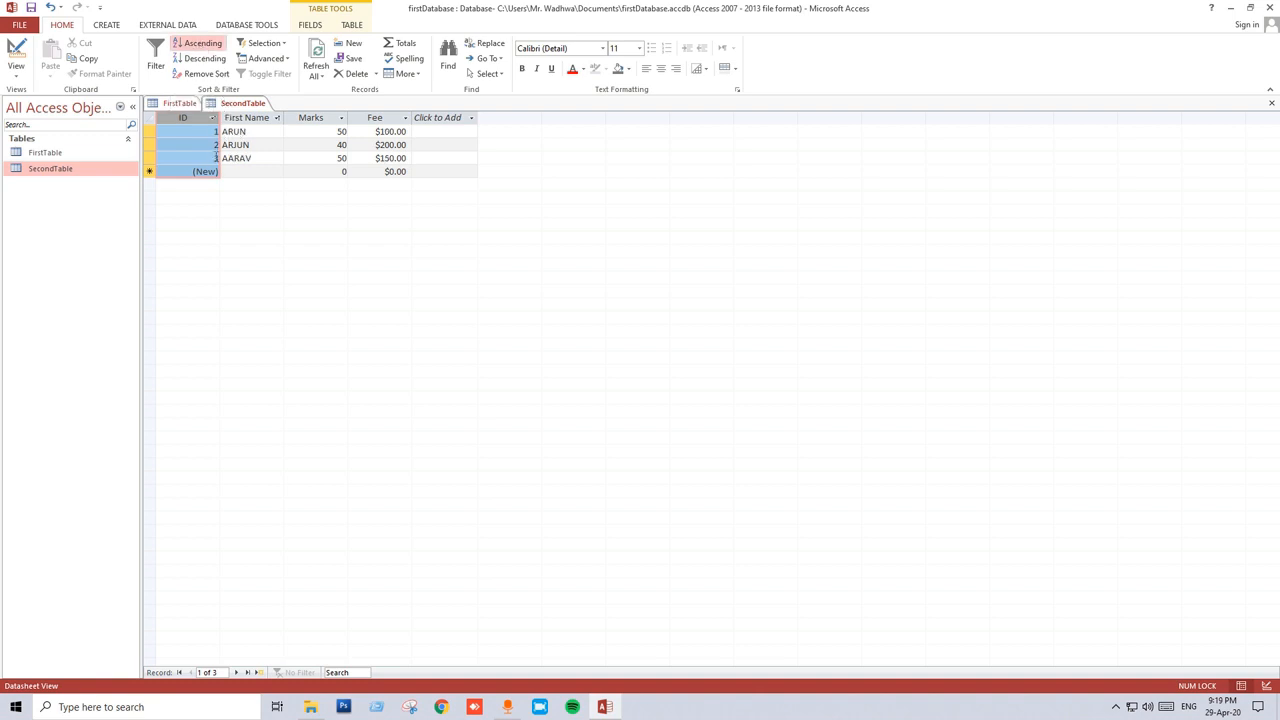
pyautogui.click(257, 158)
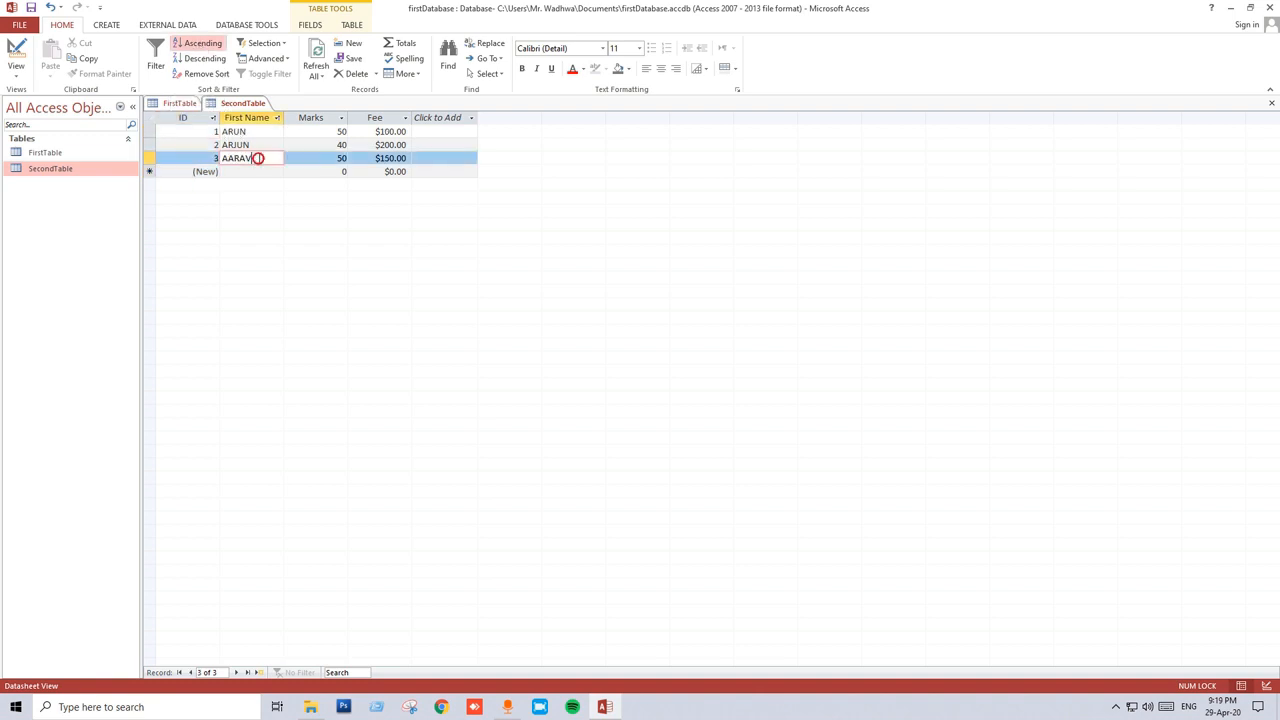
pyautogui.doubleClick(258, 158)
pyautogui.click(252, 146)
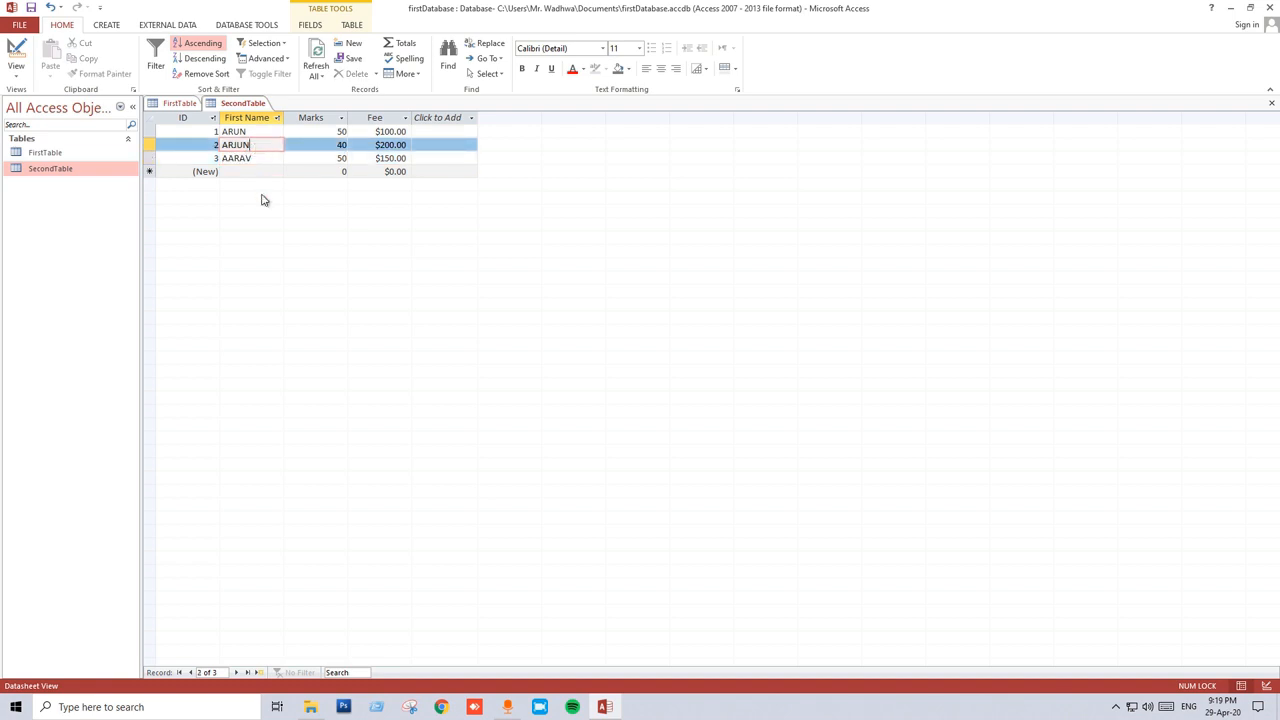
pyautogui.click(211, 131)
pyautogui.click(211, 145)
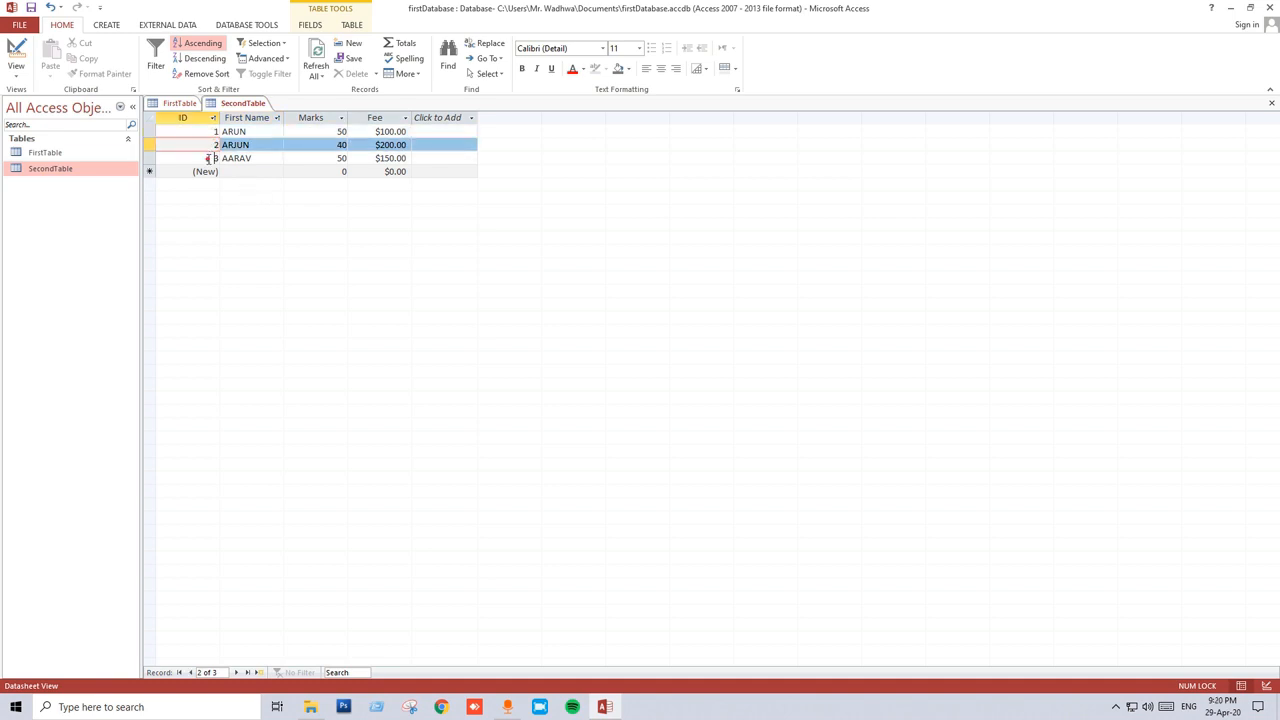
pyautogui.click(214, 158)
pyautogui.click(237, 239)
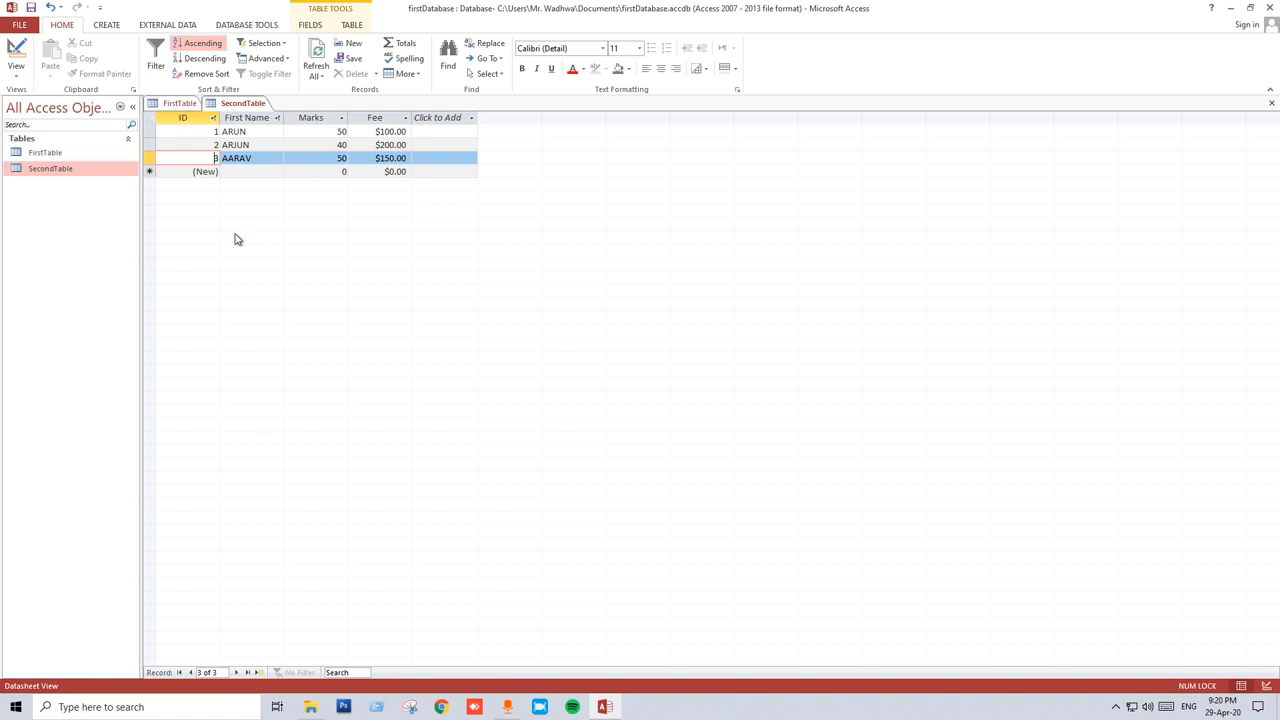
pyautogui.click(237, 239)
# Sort the SecondTable records by Fee in descending order.
pyautogui.click(386, 121)
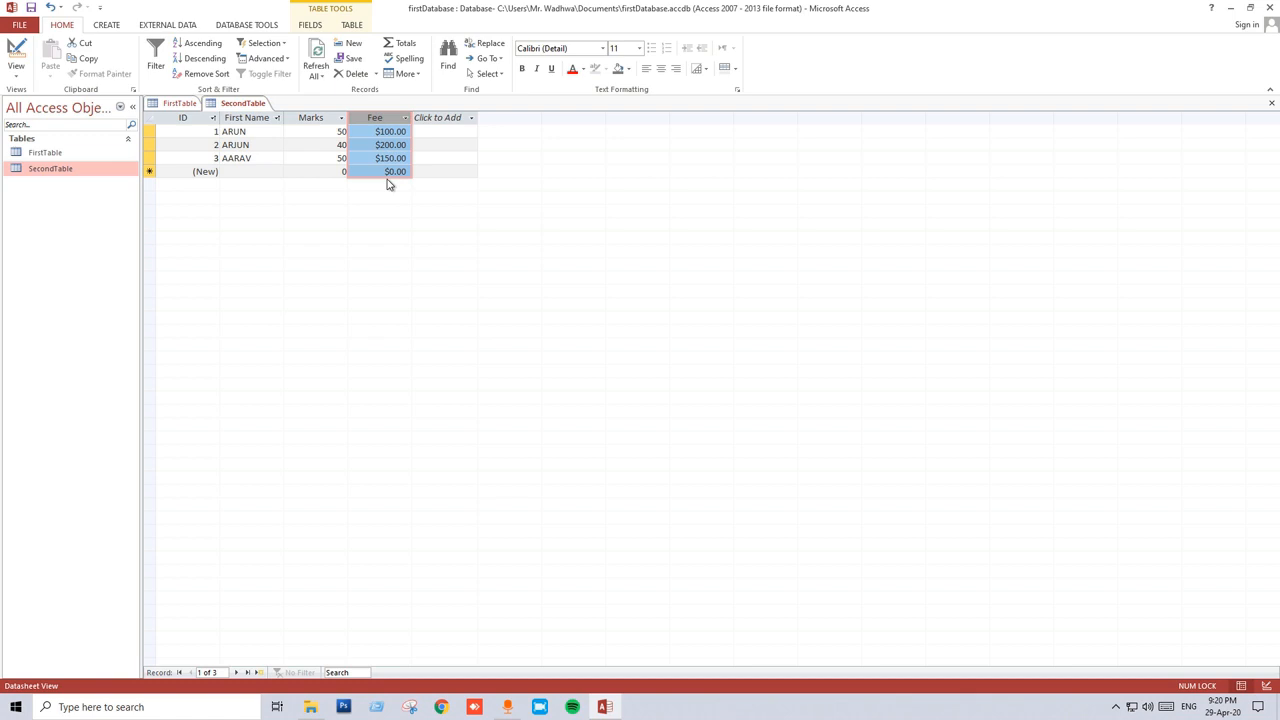
pyautogui.click(218, 62)
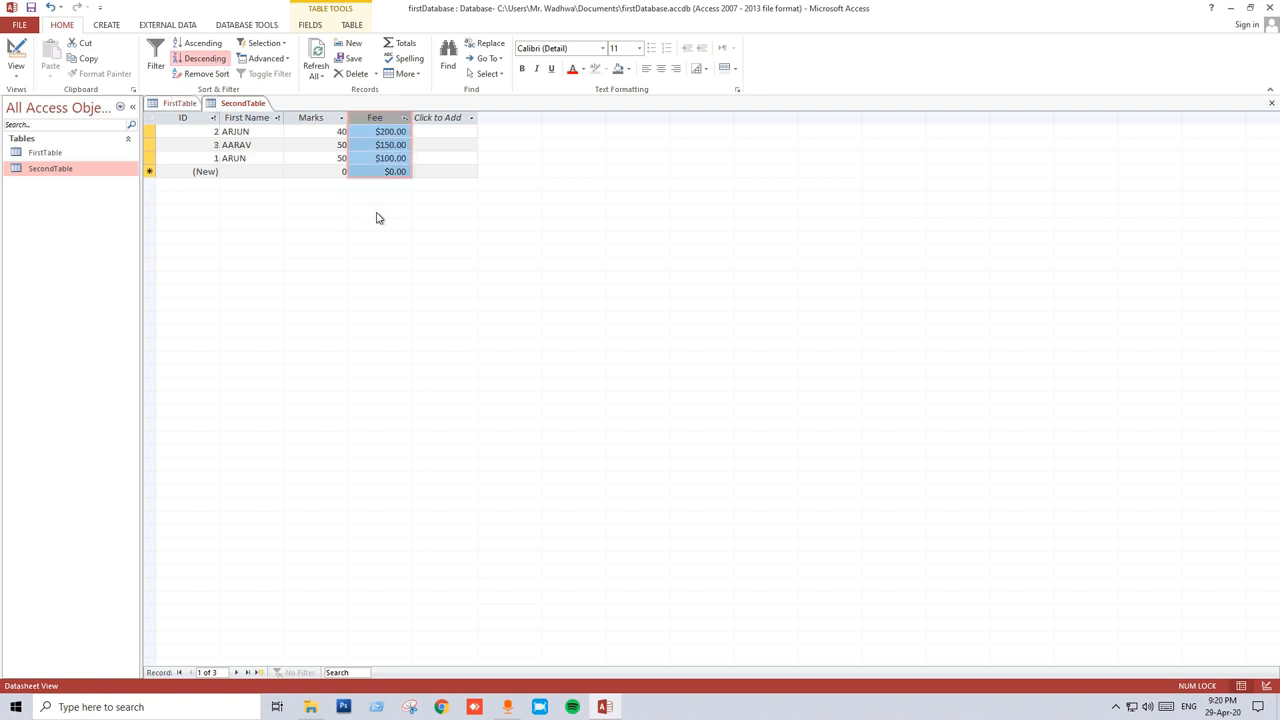
pyautogui.click(446, 171)
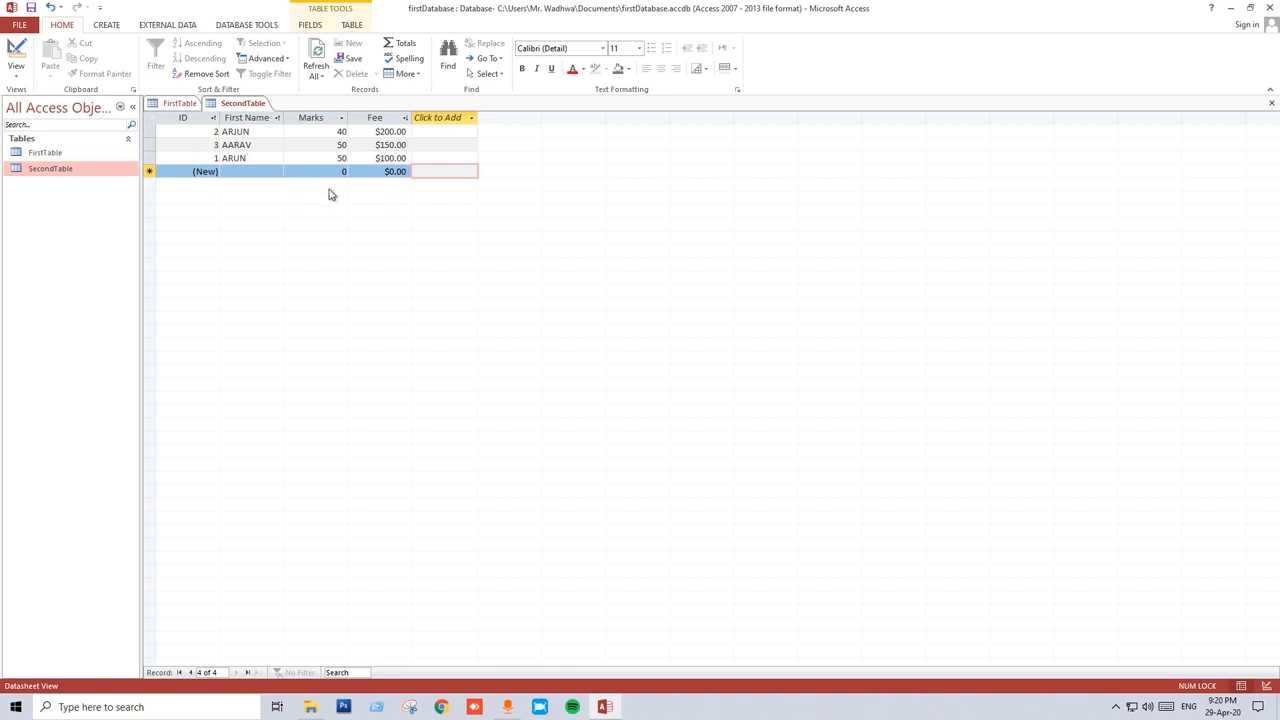
pyautogui.click(404, 157)
pyautogui.click(403, 145)
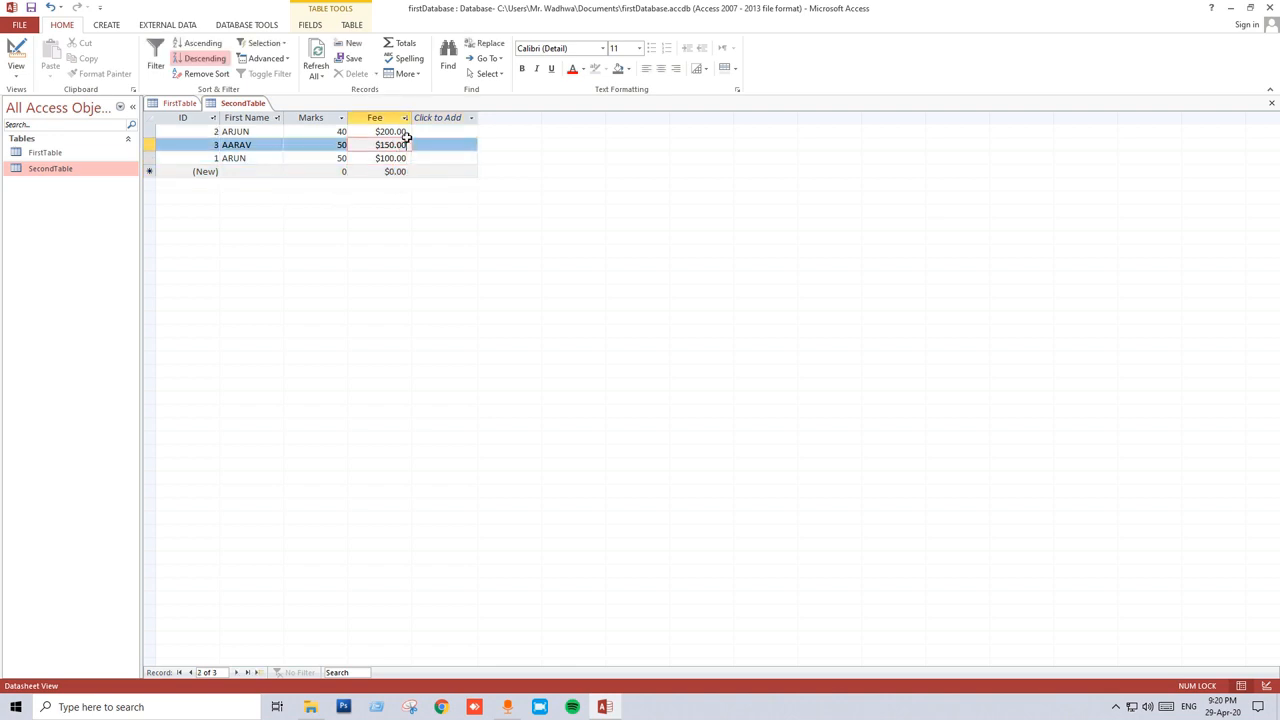
pyautogui.moveTo(403, 137); pyautogui.dragTo(406, 149)
pyautogui.click(406, 158)
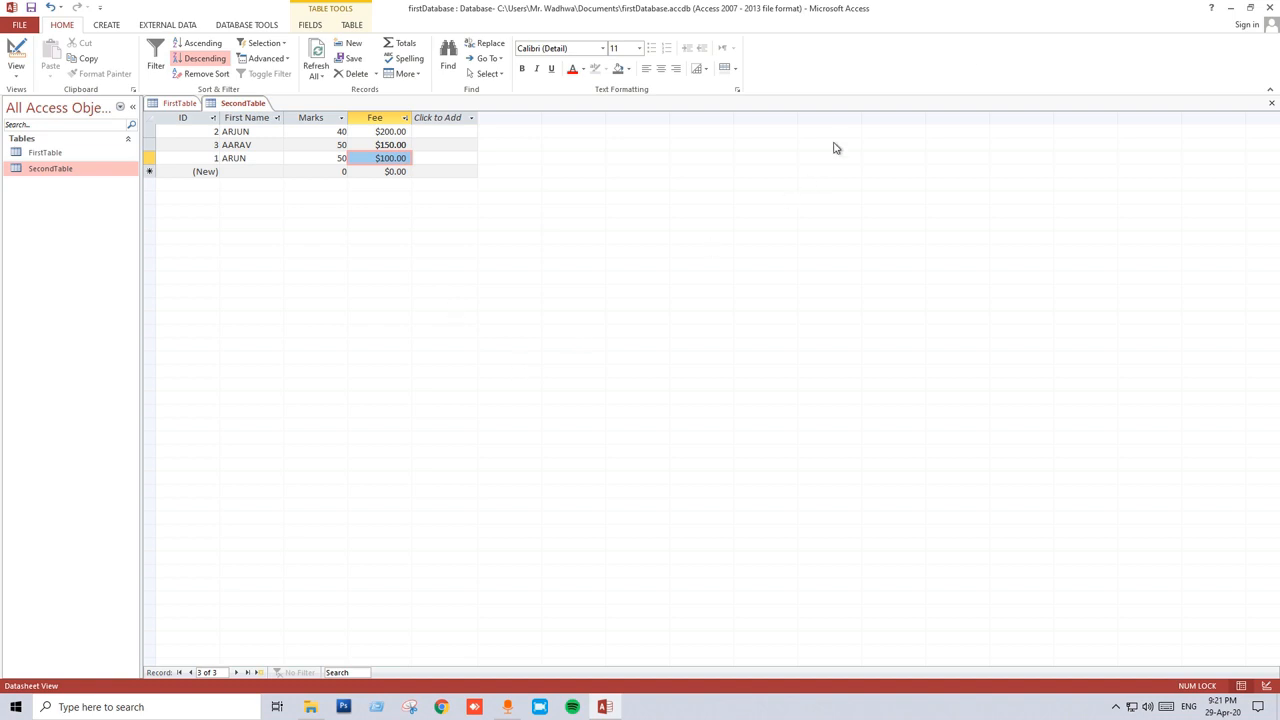
# Close the database program.
pyautogui.click(1270, 10)
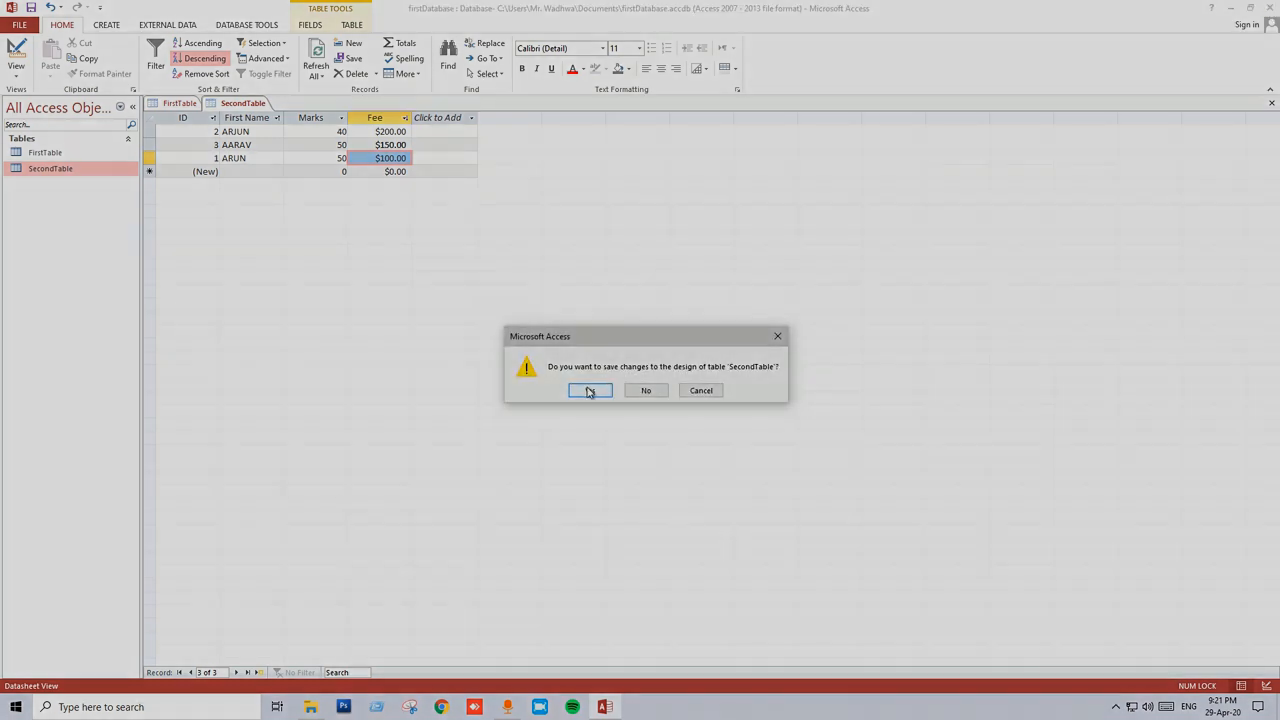